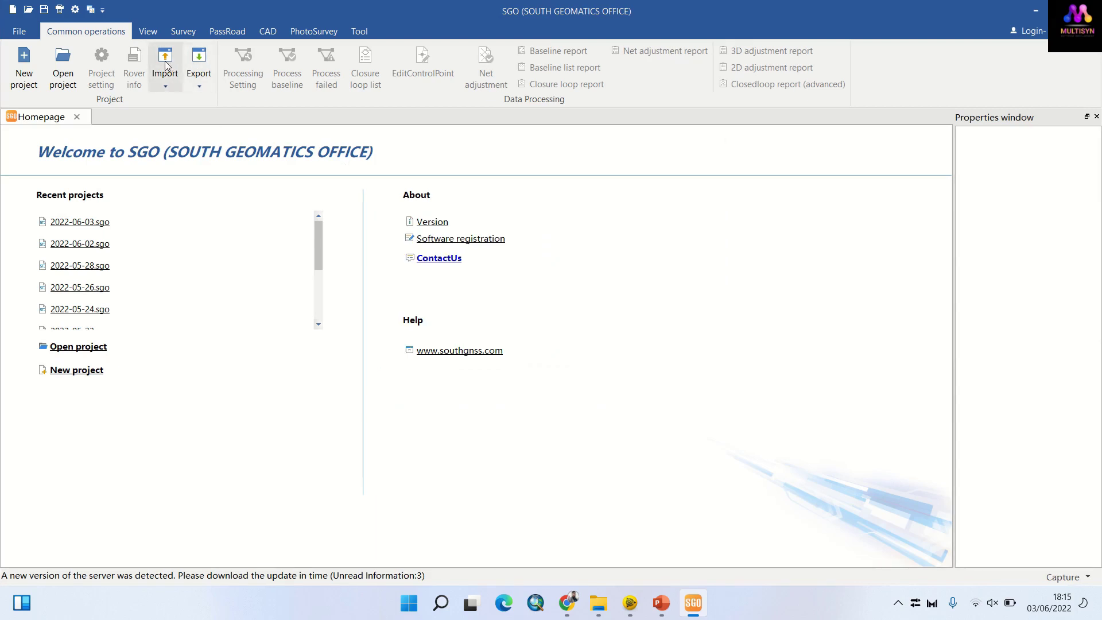
Step: Create a new project named 2022-06-03, replacing the existing project folder
click(28, 72)
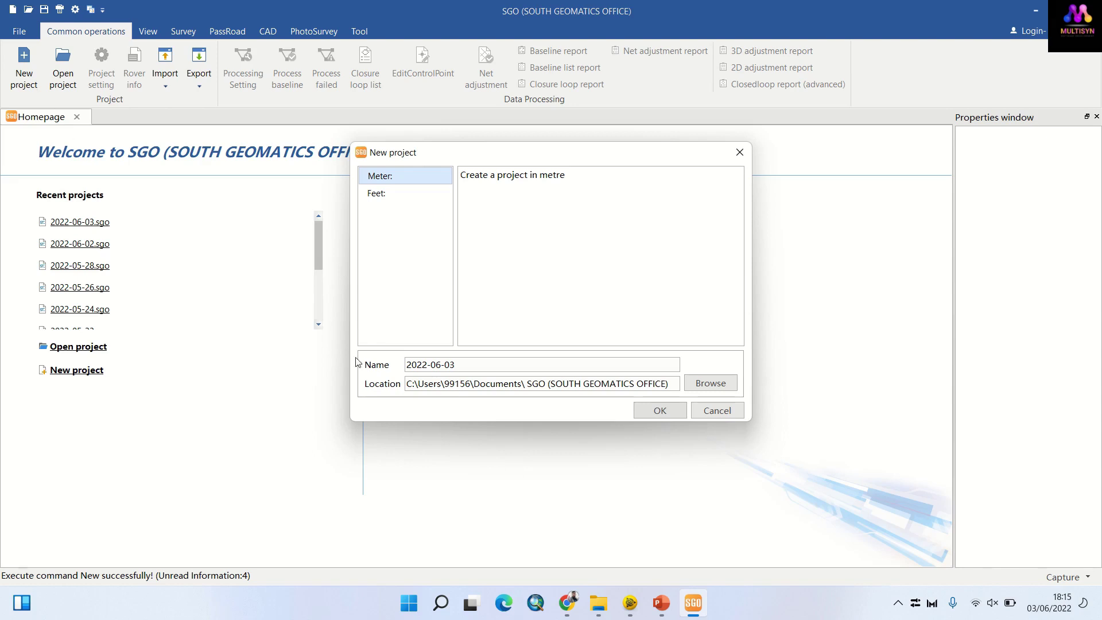
click(668, 412)
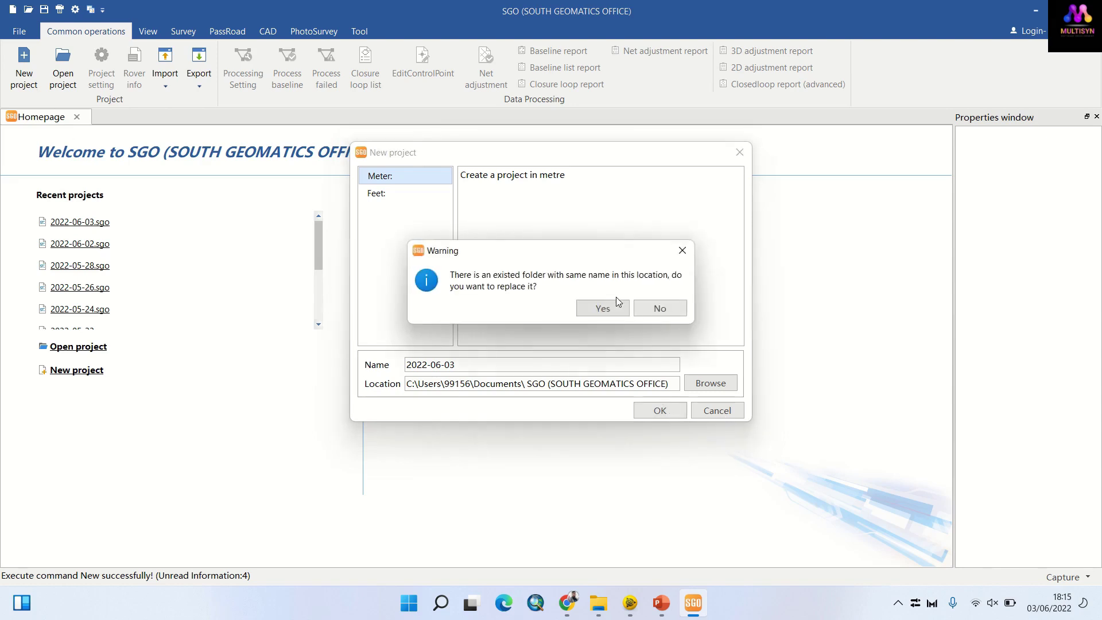
click(603, 304)
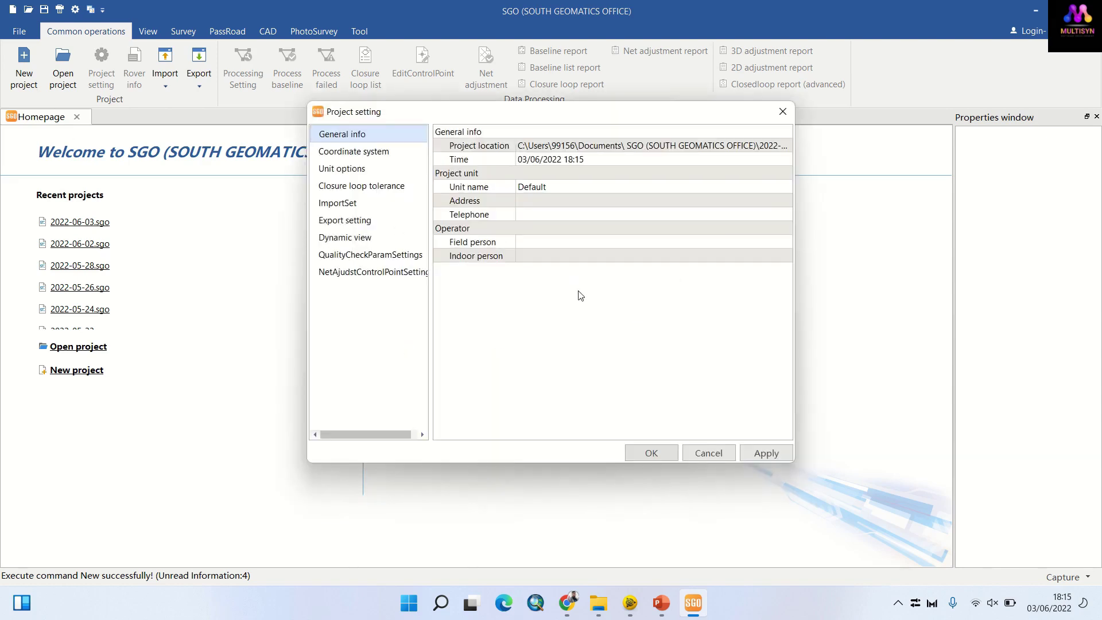
Step: Set the project's UTC offset to 4.0 in the unit settings and save the settings
click(357, 158)
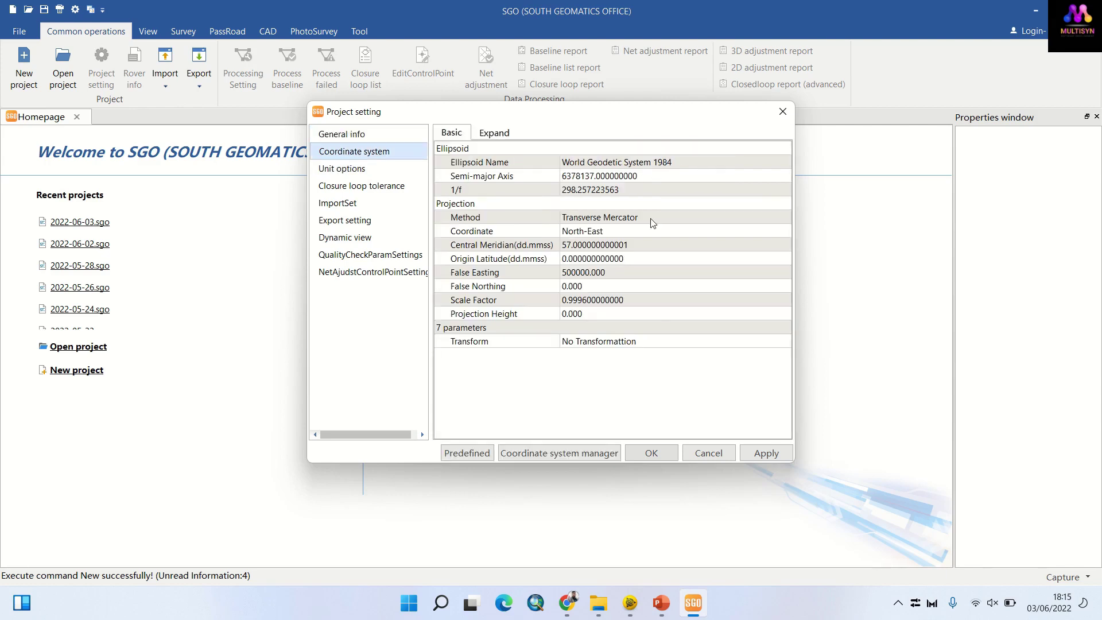
click(344, 170)
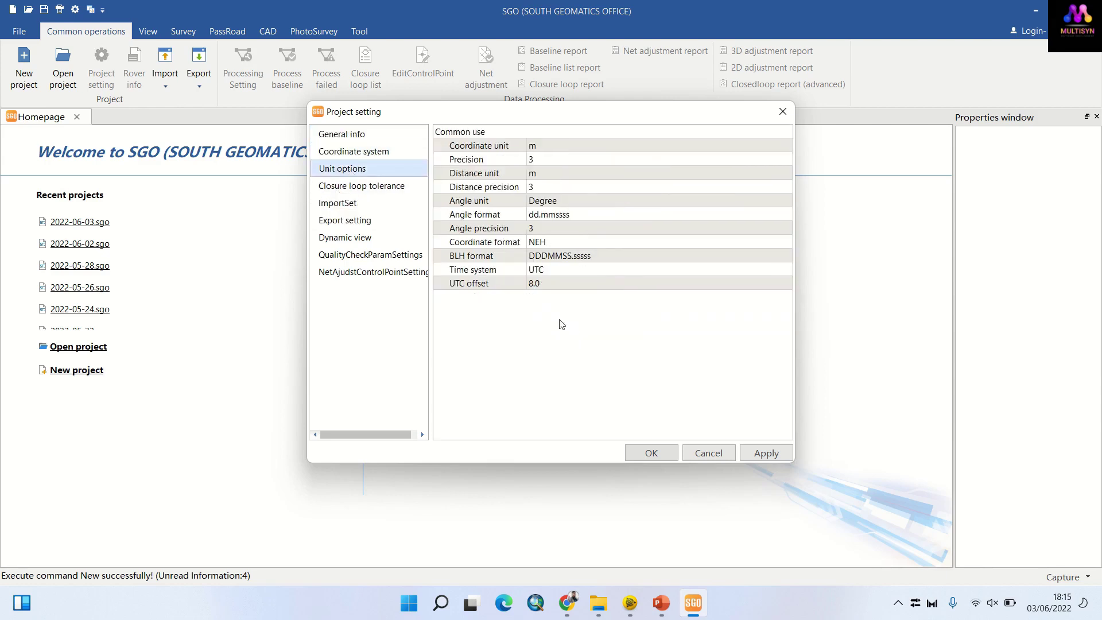
click(572, 283)
text(4)
click(774, 453)
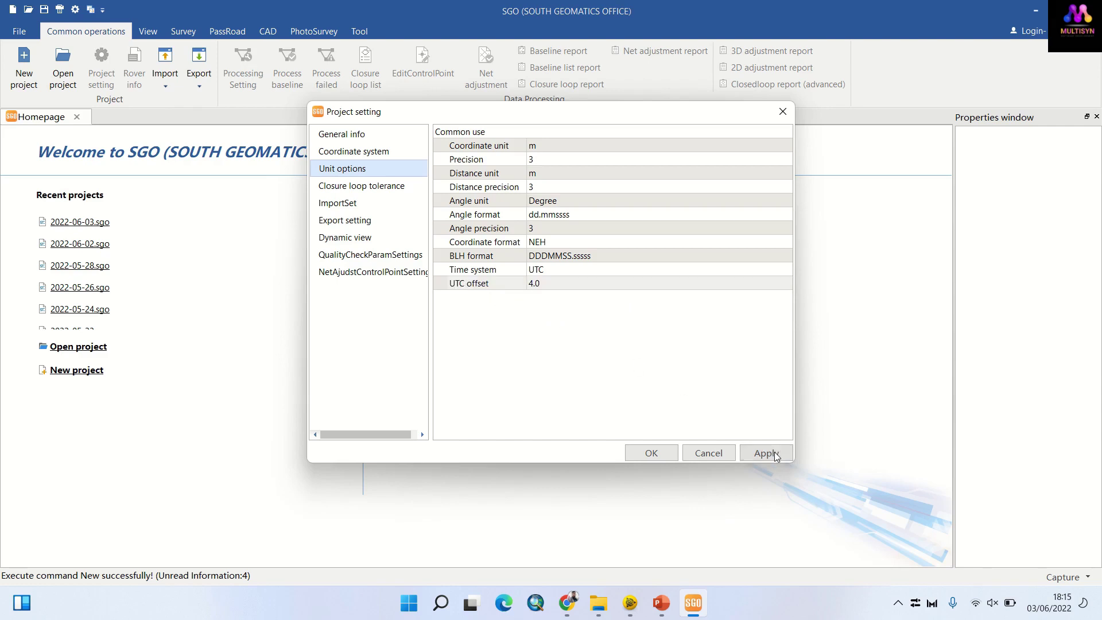
click(652, 453)
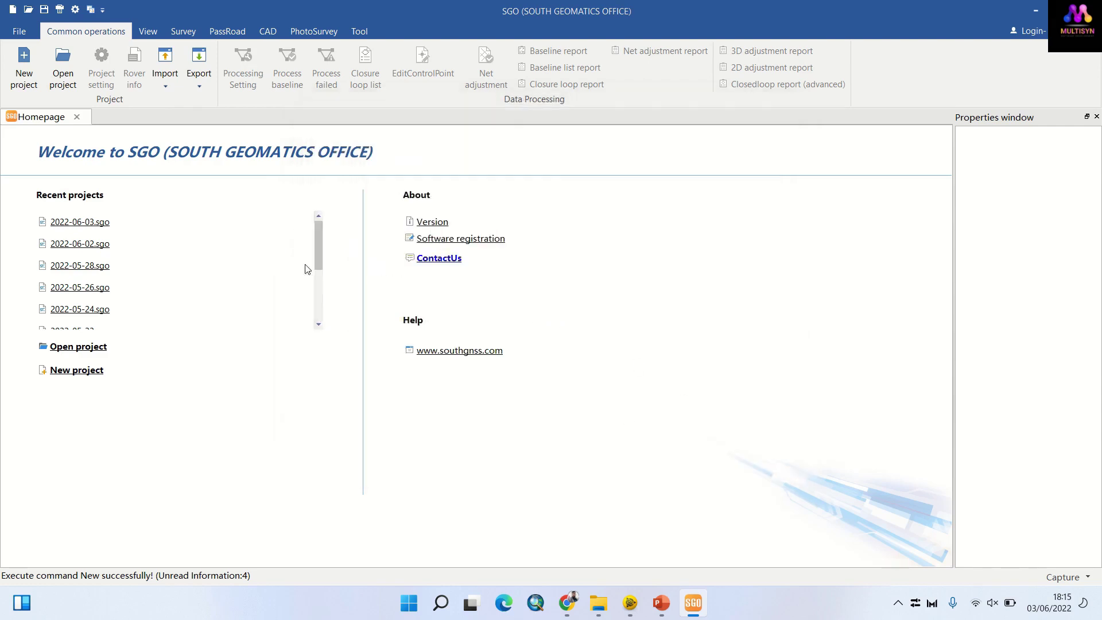
Step: Start an observation file import and browse the folder tree to the Desktop
click(170, 63)
click(198, 102)
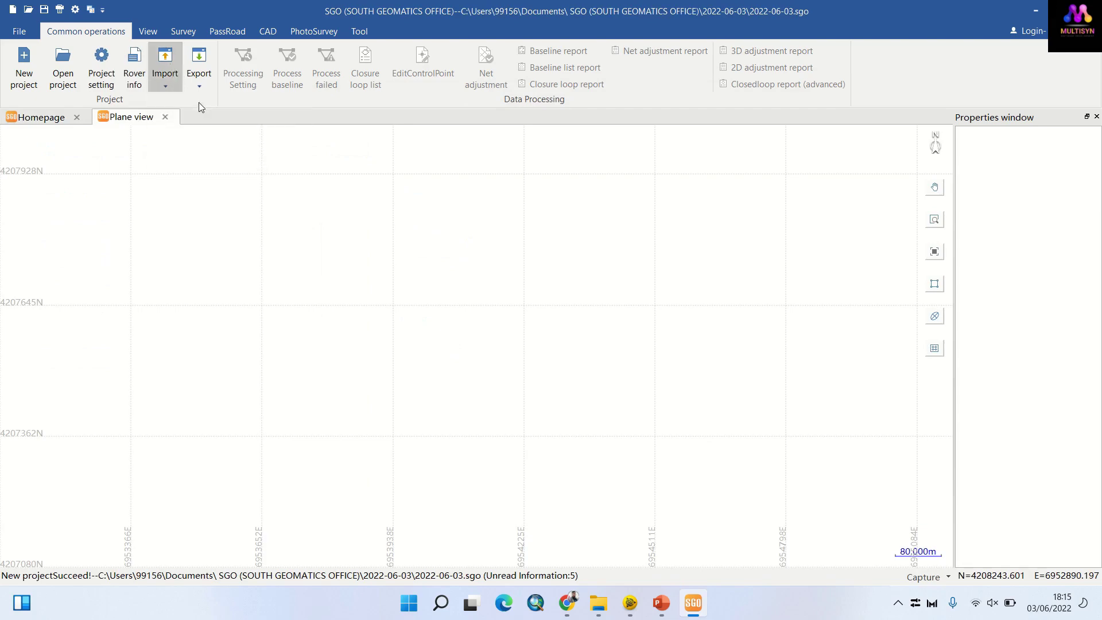
drag(433, 268, 432, 95)
click(264, 352)
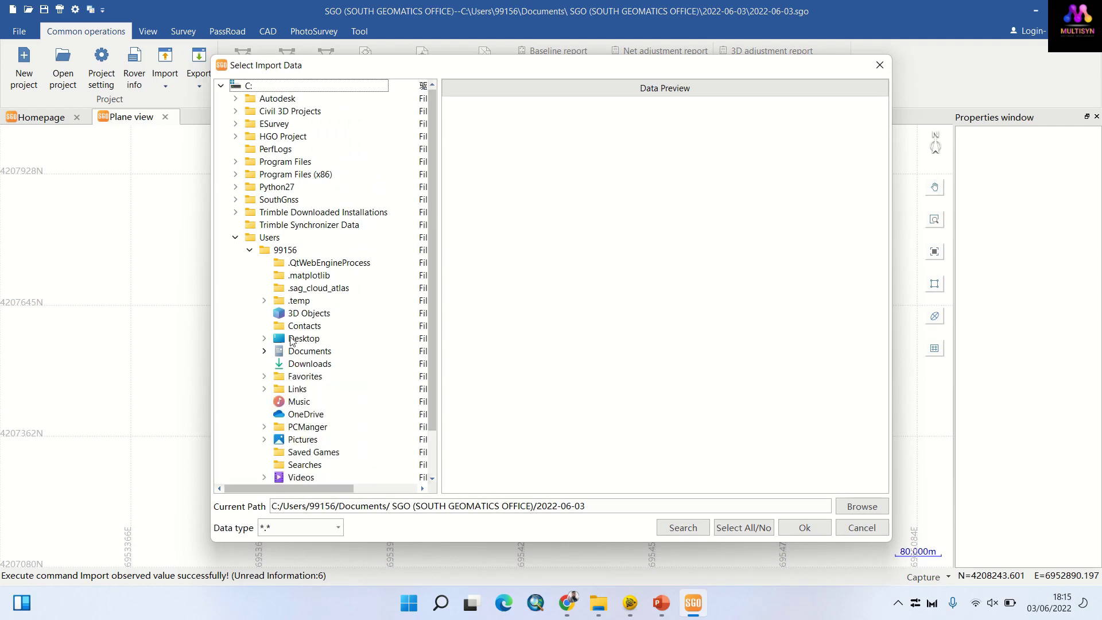
click(265, 339)
scroll(359, 280, down, 2)
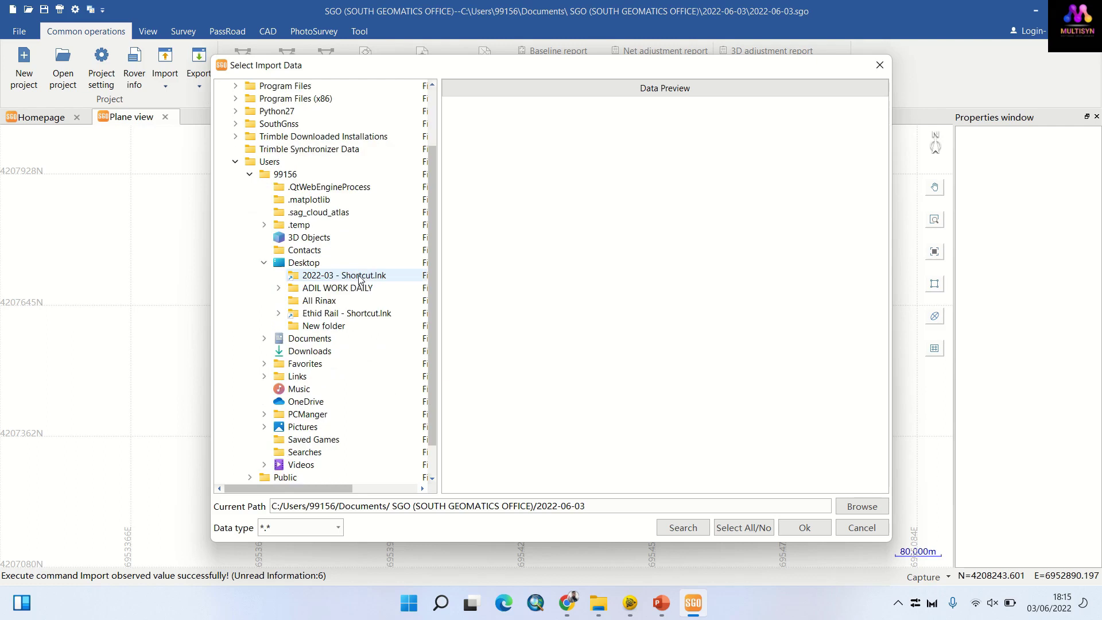
Step: Select ADIL WORK DAILY/2B/Adil/19-05-2022/STATIC/SOUTH/ALL GNNS and import its 13 .sth files
click(279, 289)
click(294, 314)
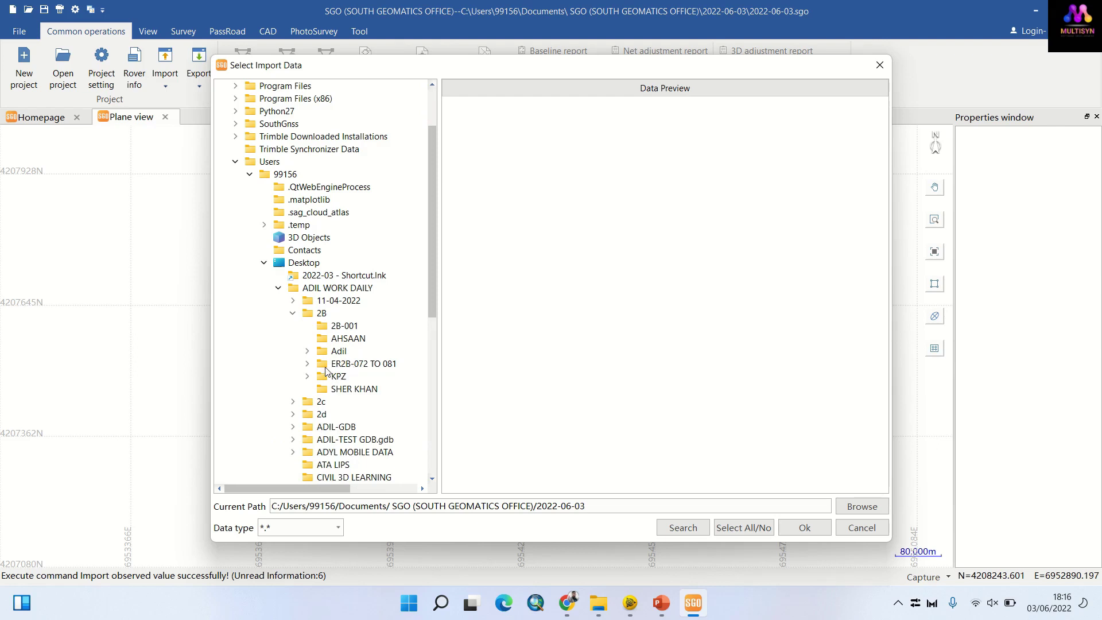
click(308, 352)
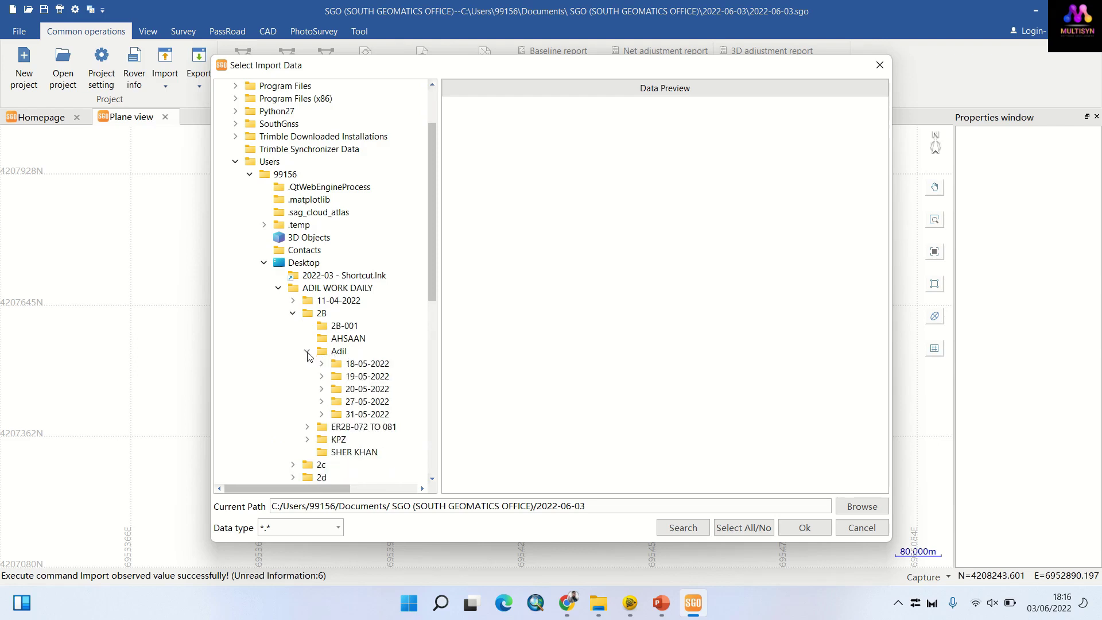
double_click(367, 379)
click(374, 390)
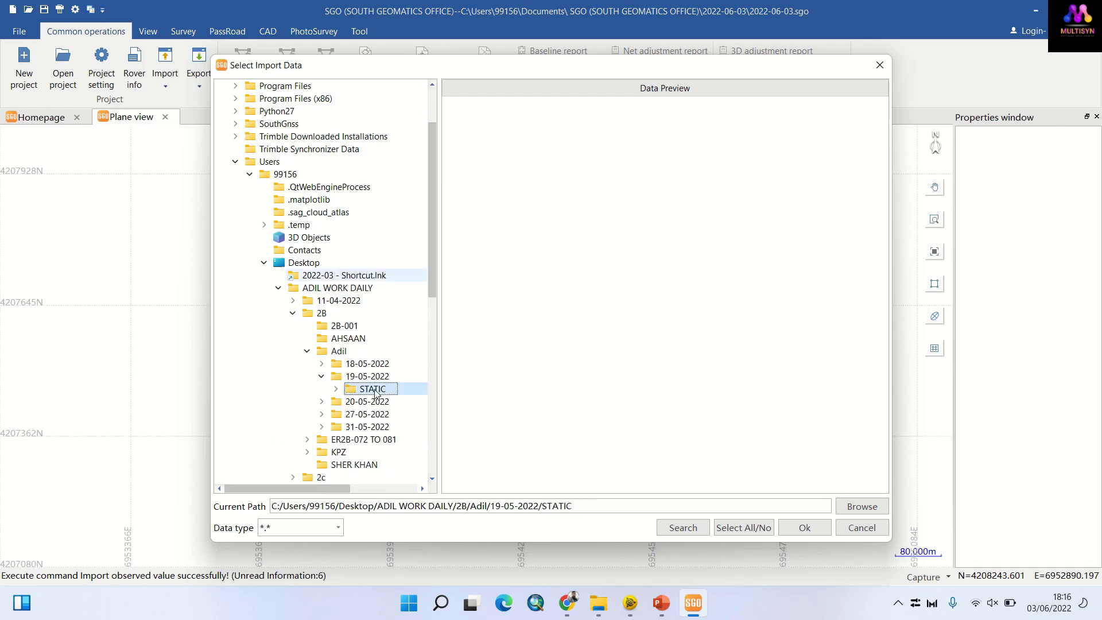
double_click(374, 391)
click(351, 440)
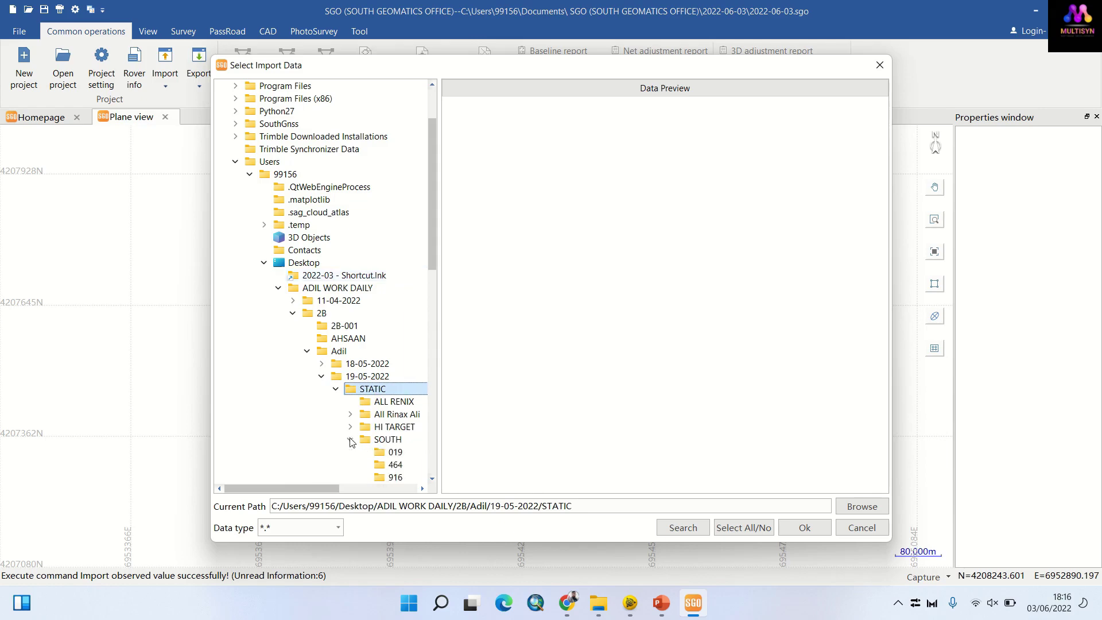
scroll(352, 442, down, 2)
click(413, 428)
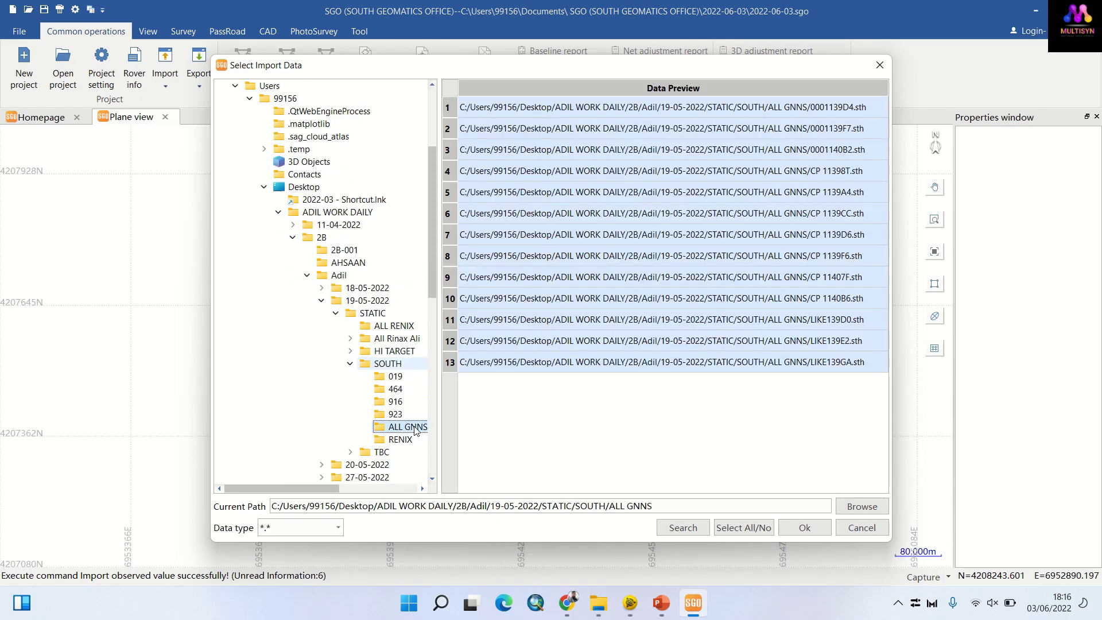
click(805, 528)
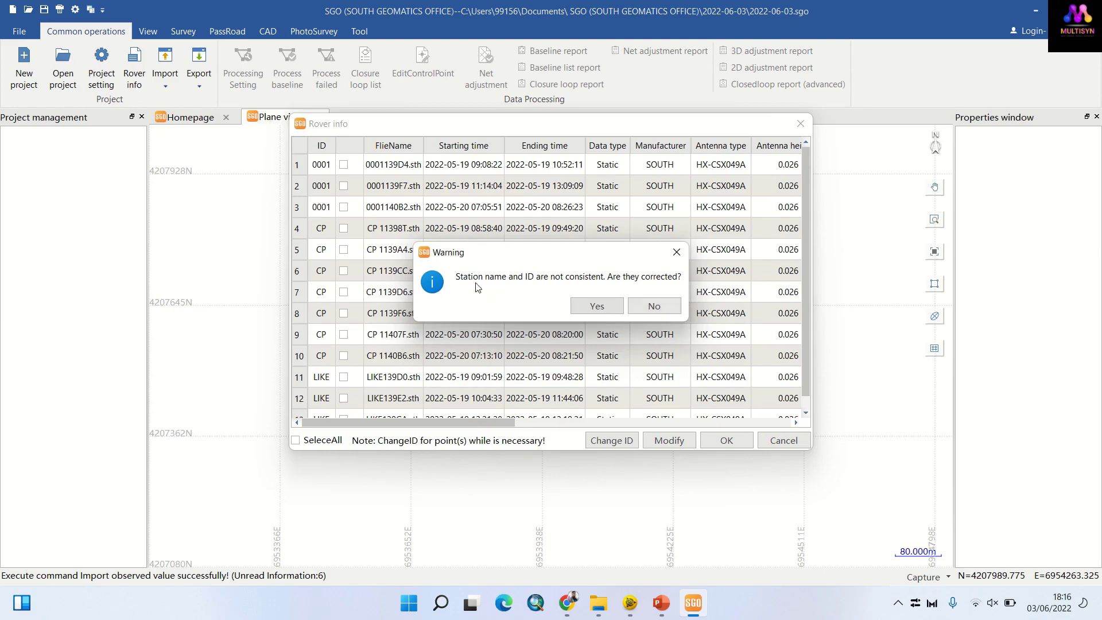
Step: After the import finishes, decline correcting the station name/ID mismatch warning
click(654, 306)
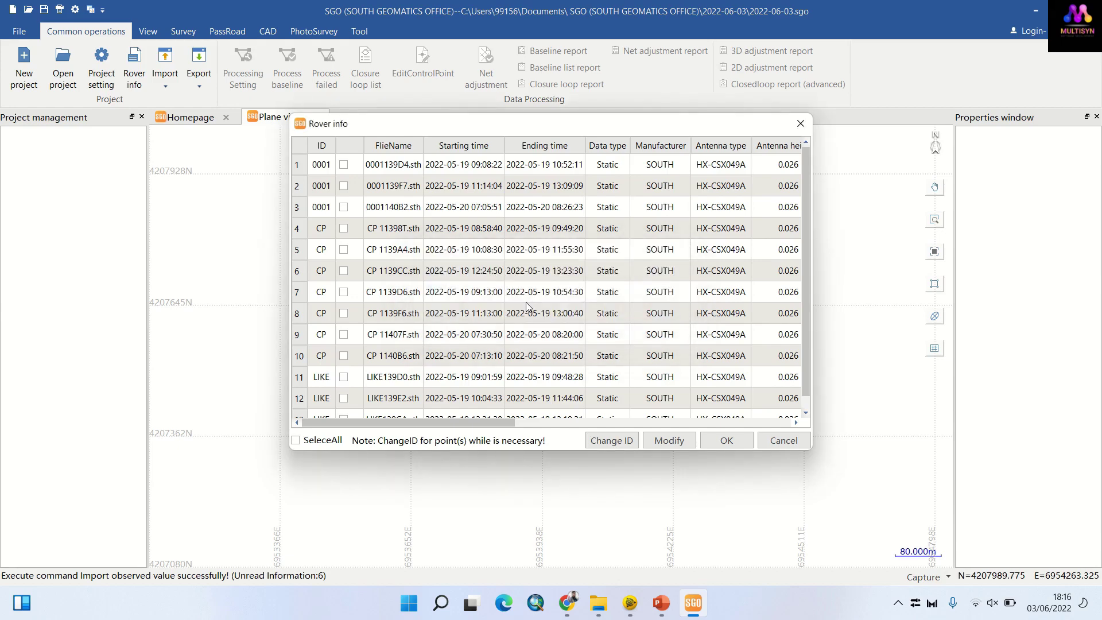
Step: For file 0001139D4.sth, set slant antenna measurement and antenna height 1.343
double_click(352, 166)
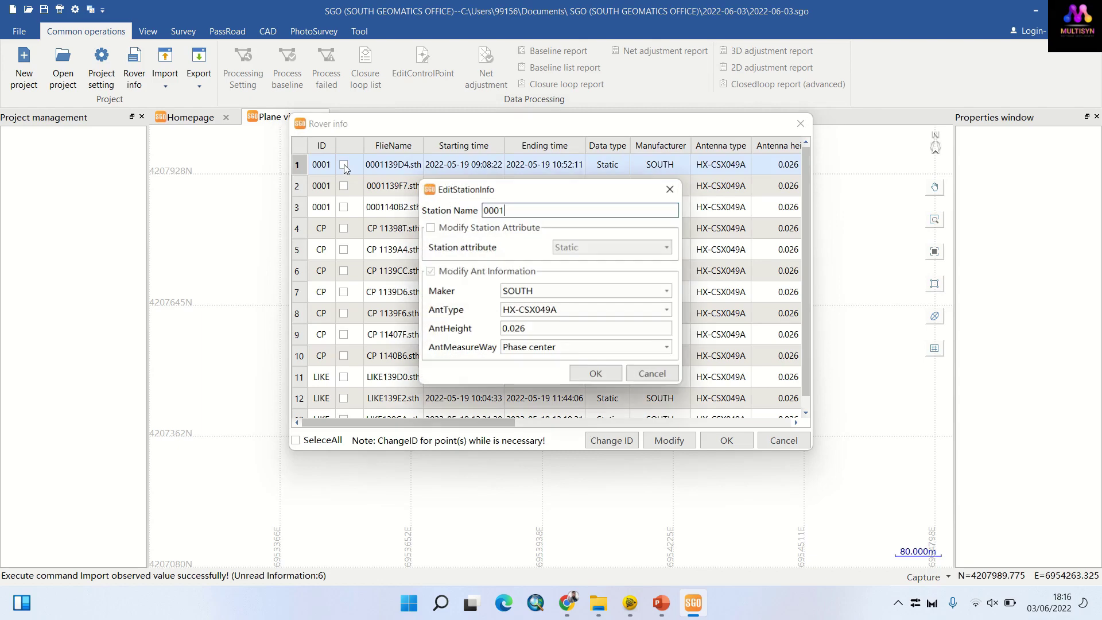
drag(508, 214, 433, 208)
text(111)
click(506, 349)
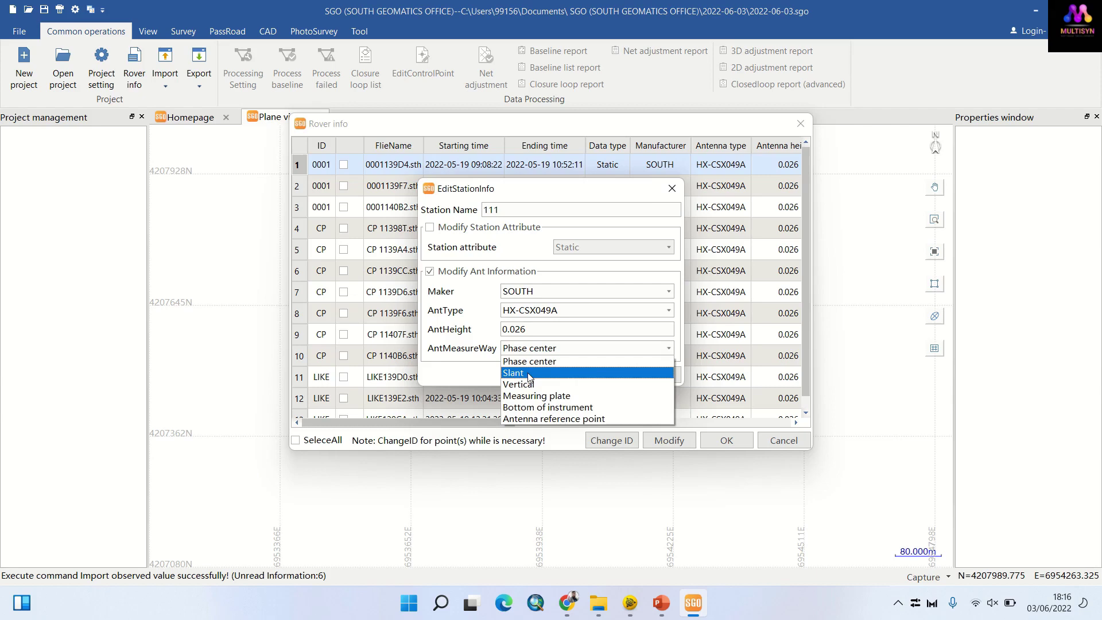
click(529, 374)
drag(545, 329, 406, 331)
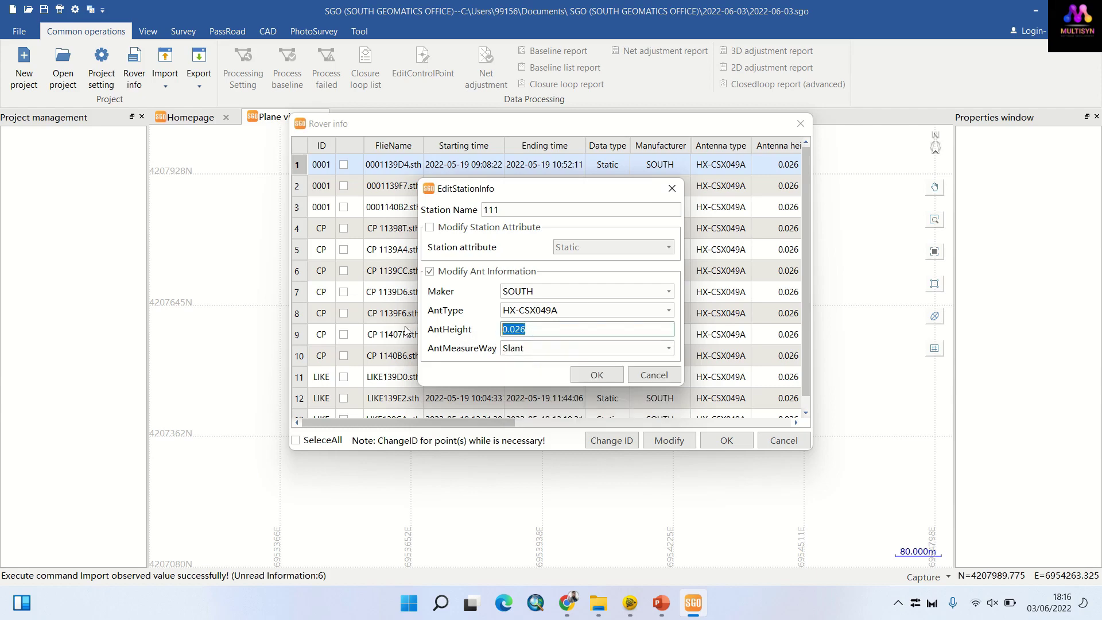
text(11)
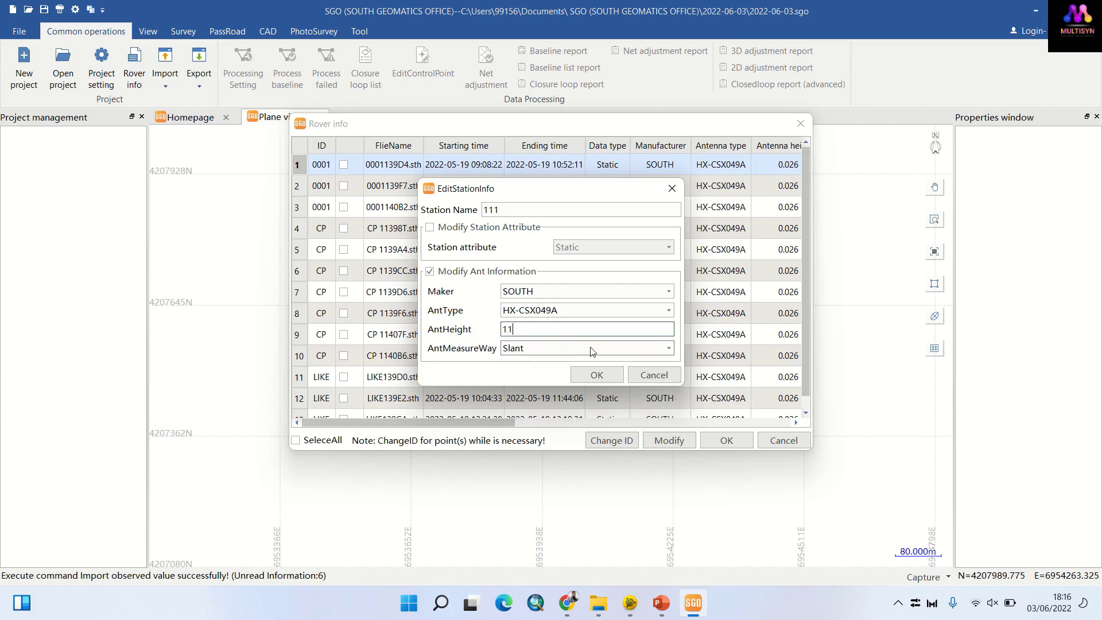
text(12)
drag(553, 341, 454, 337)
text(1)
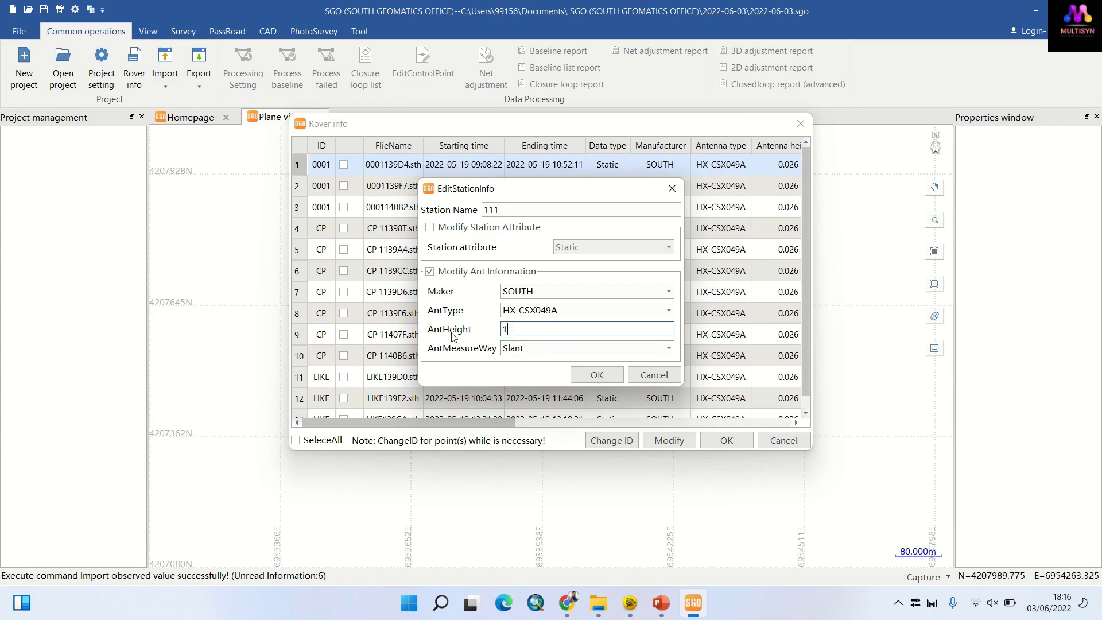
text(.343)
Step: Rename the station to er2112 after the too-short name warning and confirm
click(592, 378)
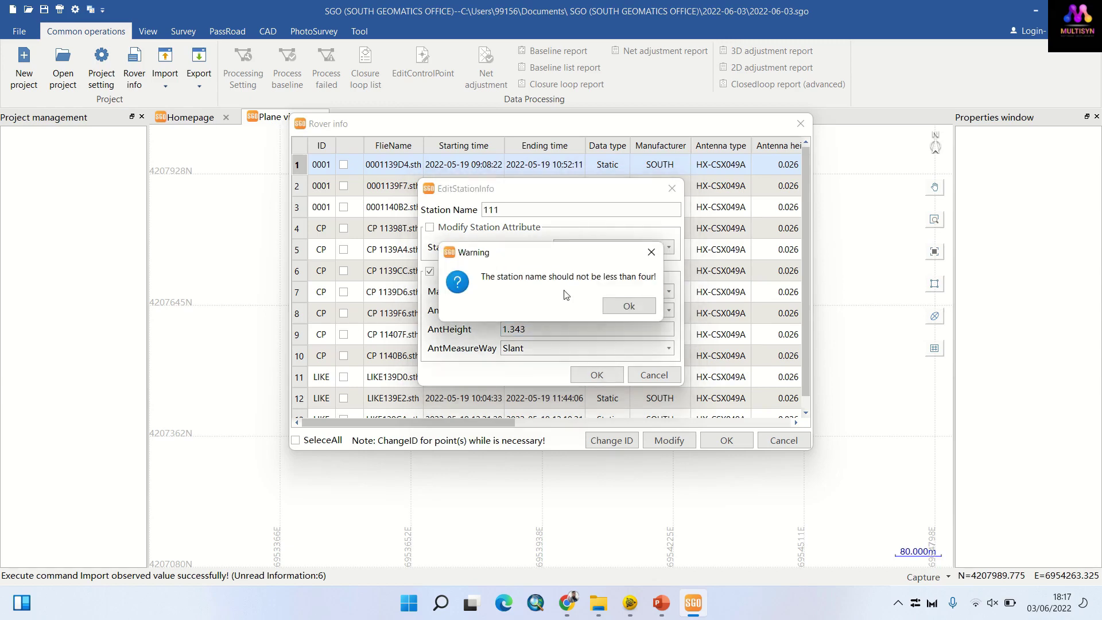
click(652, 253)
drag(522, 210, 429, 216)
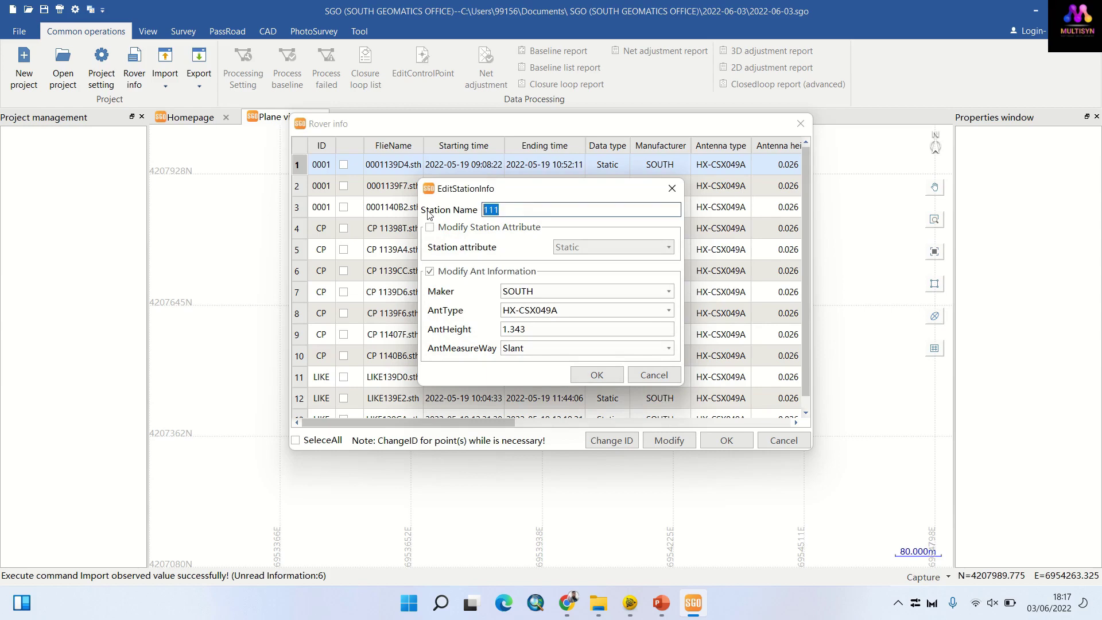
text(er2112)
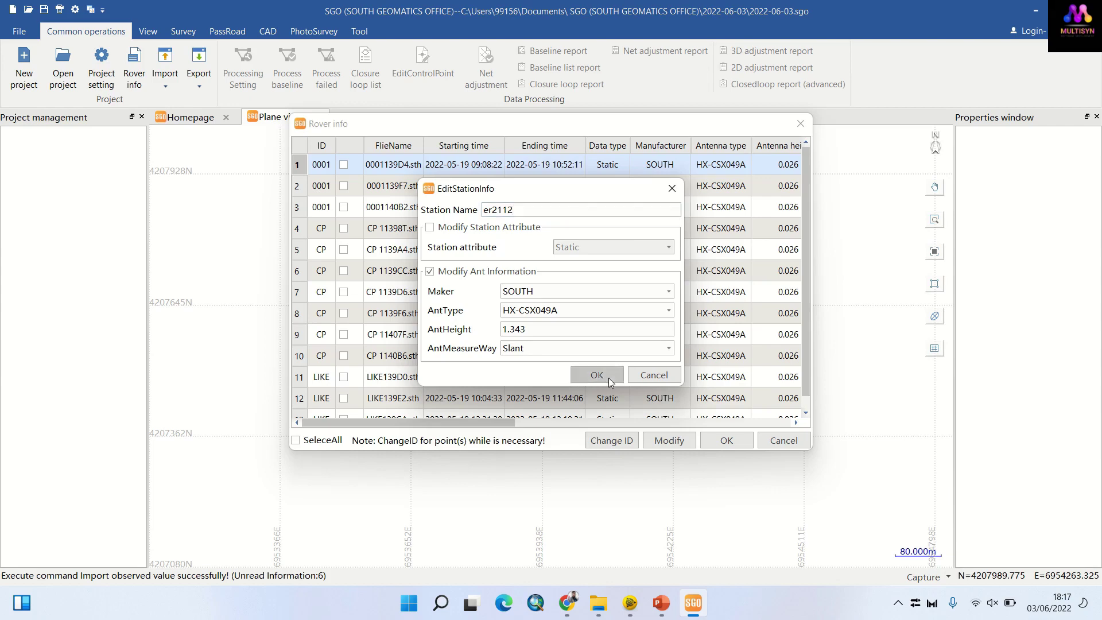
click(608, 378)
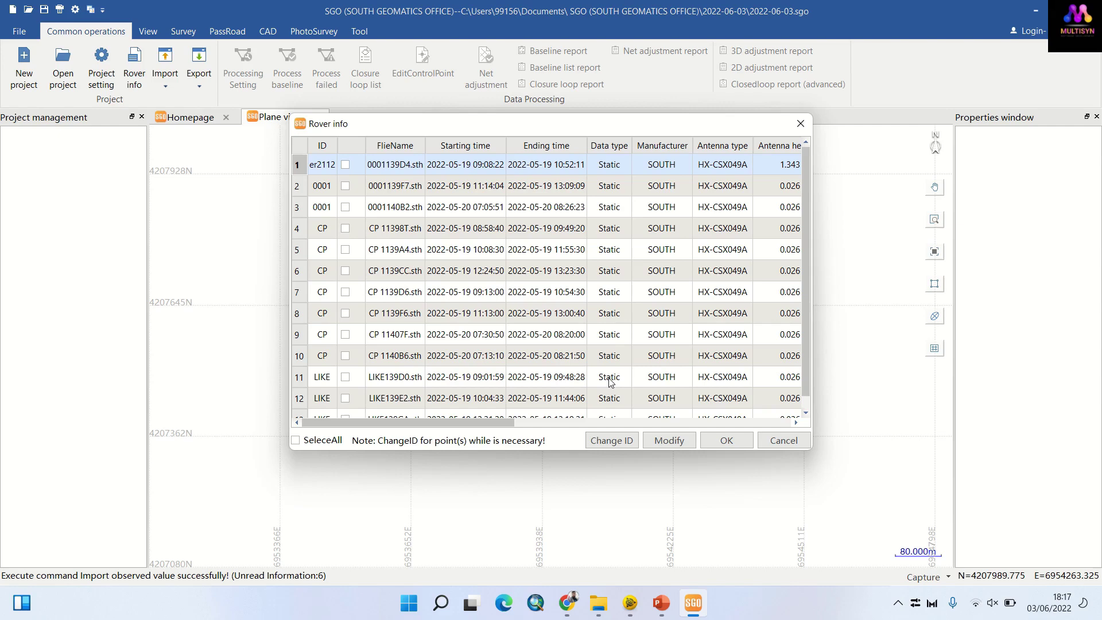
Step: Give the second file a new station name, slant measurement and antenna height 1.34
click(348, 193)
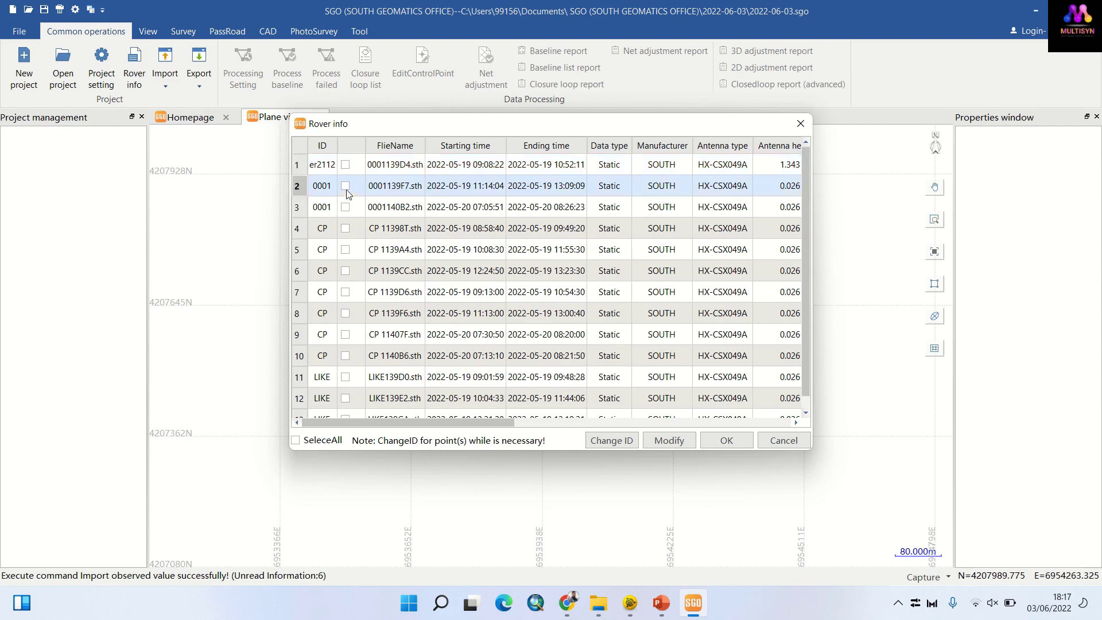
double_click(350, 191)
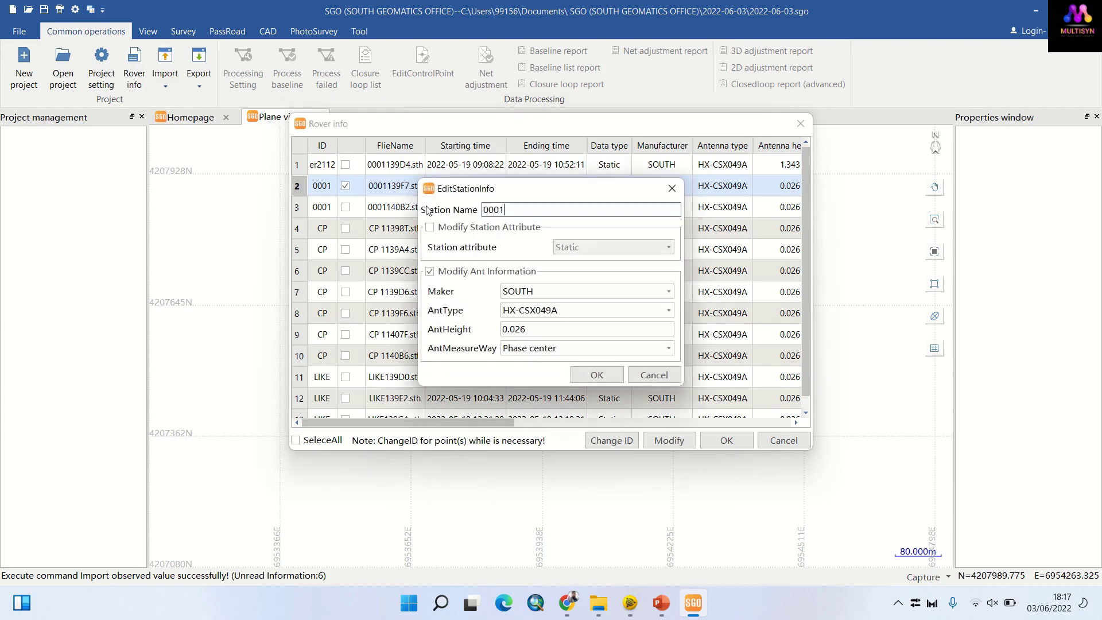
text(mfbeiubrtg)
key(BackSpace)
key(BackSpace)
key(BackSpace)
key(BackSpace)
key(BackSpace)
key(BackSpace)
key(BackSpace)
key(BackSpace)
key(BackSpace)
key(BackSpace)
key(BackSpace)
key(BackSpace)
key(BackSpace)
key(BackSpace)
key(BackSpace)
text(84y8234yr)
click(552, 352)
click(540, 369)
key(shift+Tab)
text(1.34)
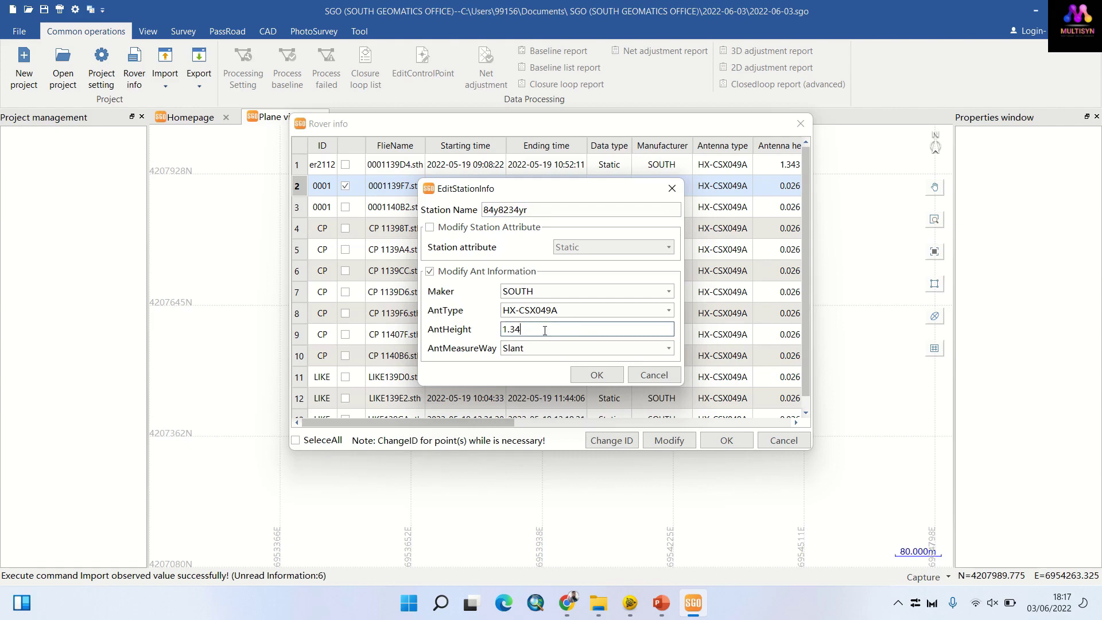
click(598, 375)
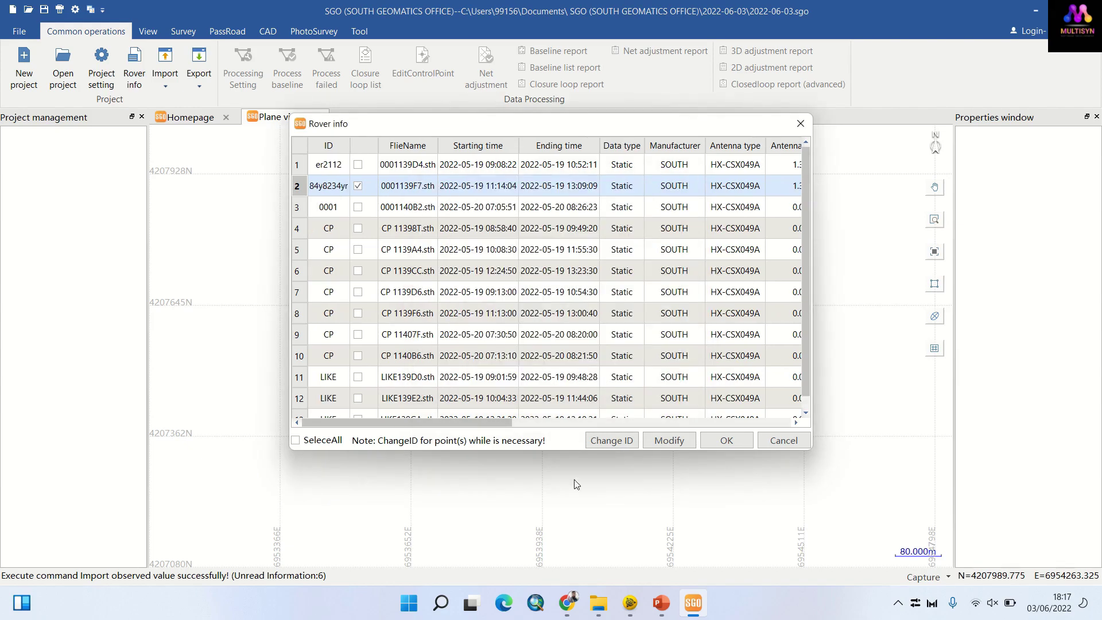
Step: Dismiss the short station name warning and leave station 0001 unchanged
click(727, 440)
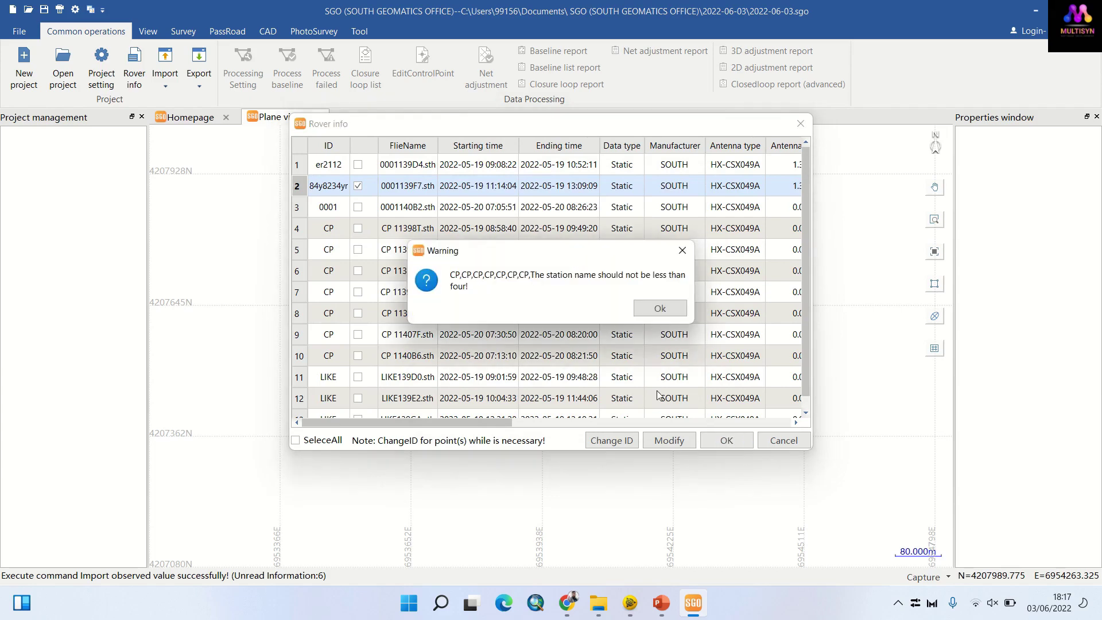
click(661, 309)
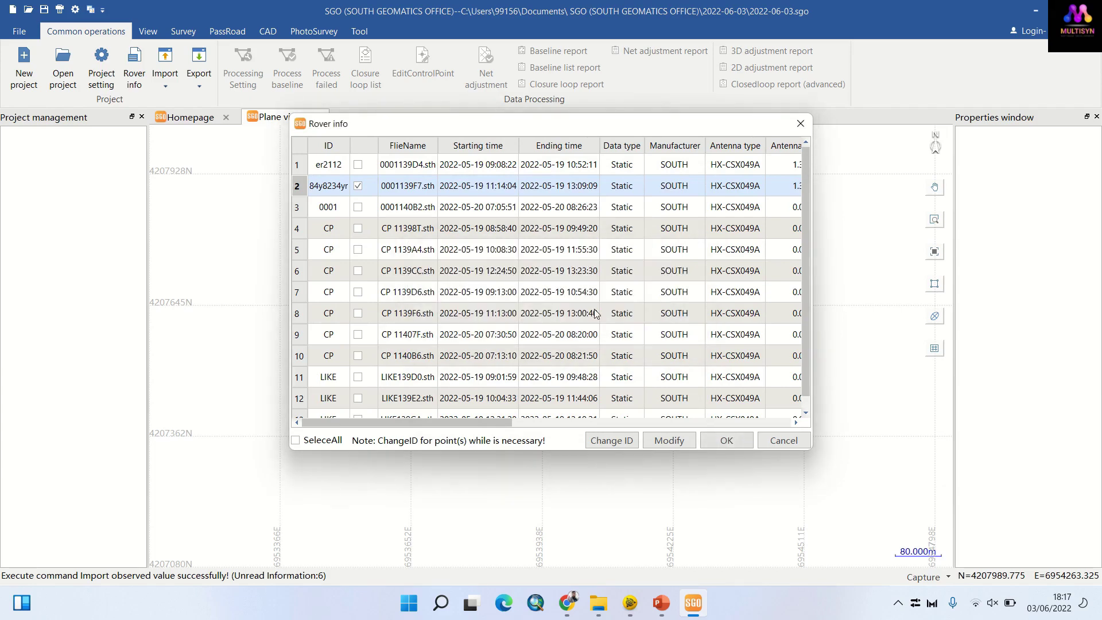
click(353, 211)
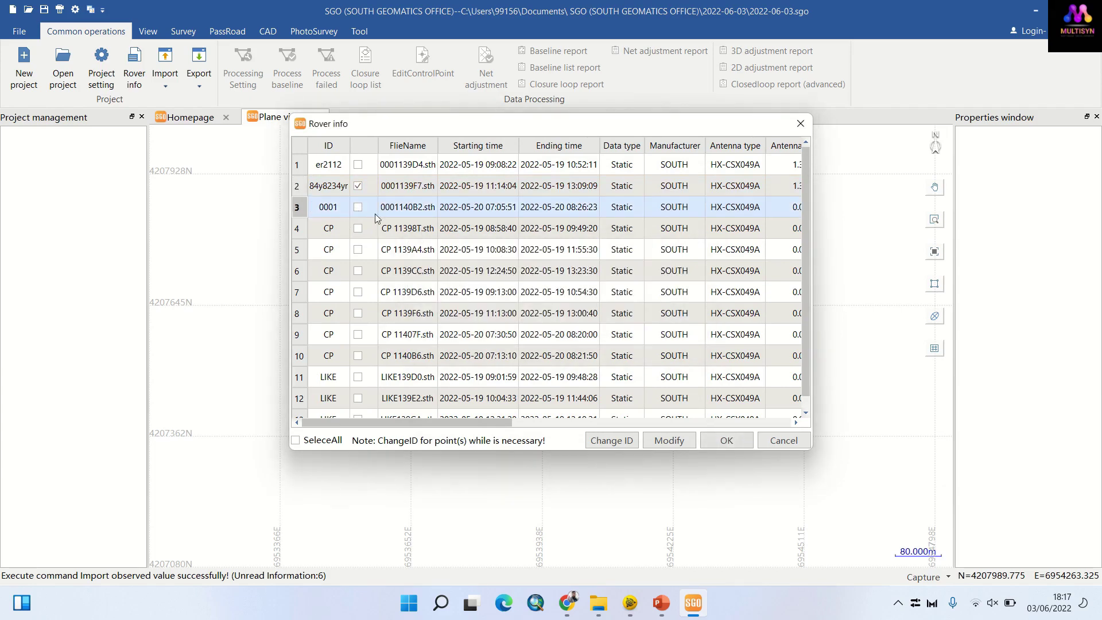
double_click(358, 211)
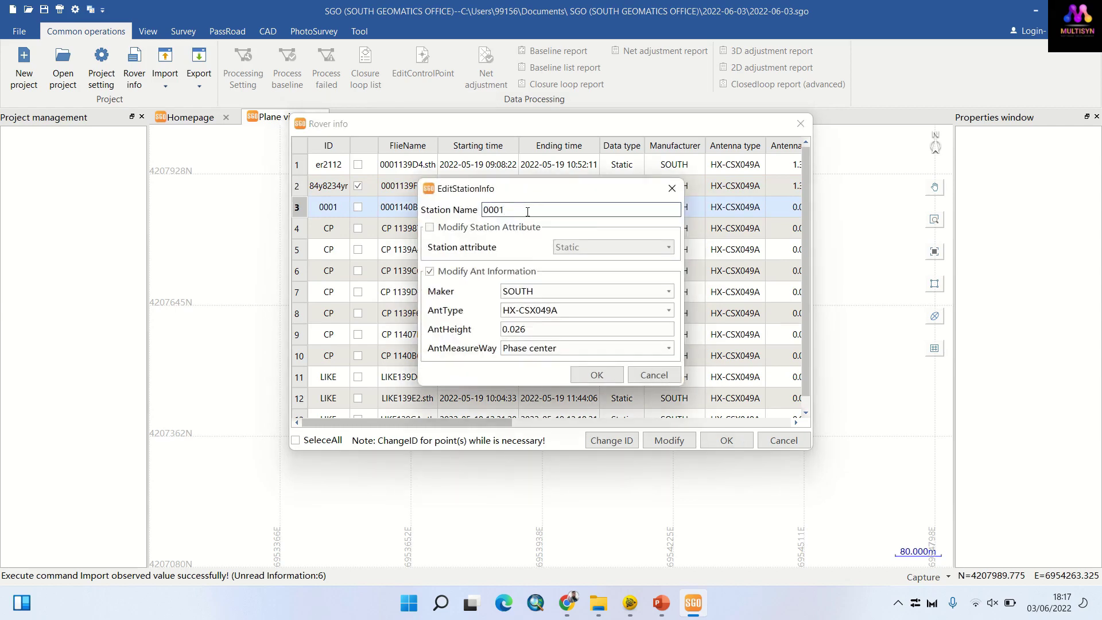
click(598, 375)
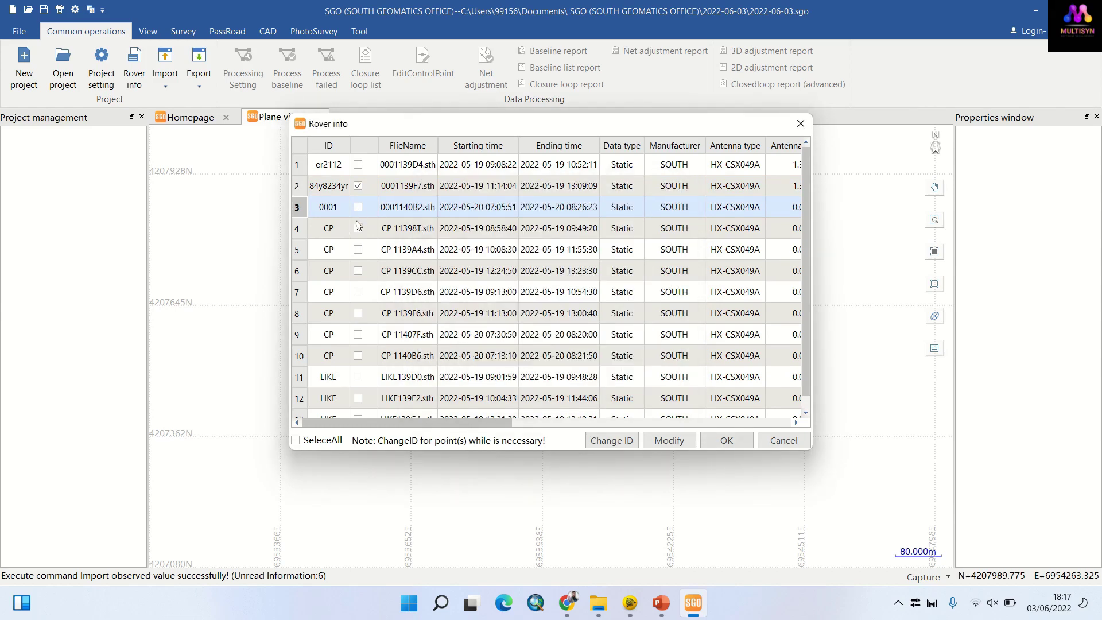
Step: Rename the fourth to sixth CP stations to CP111, CP33 and CP223
click(358, 230)
double_click(358, 230)
text(111)
click(597, 375)
double_click(358, 251)
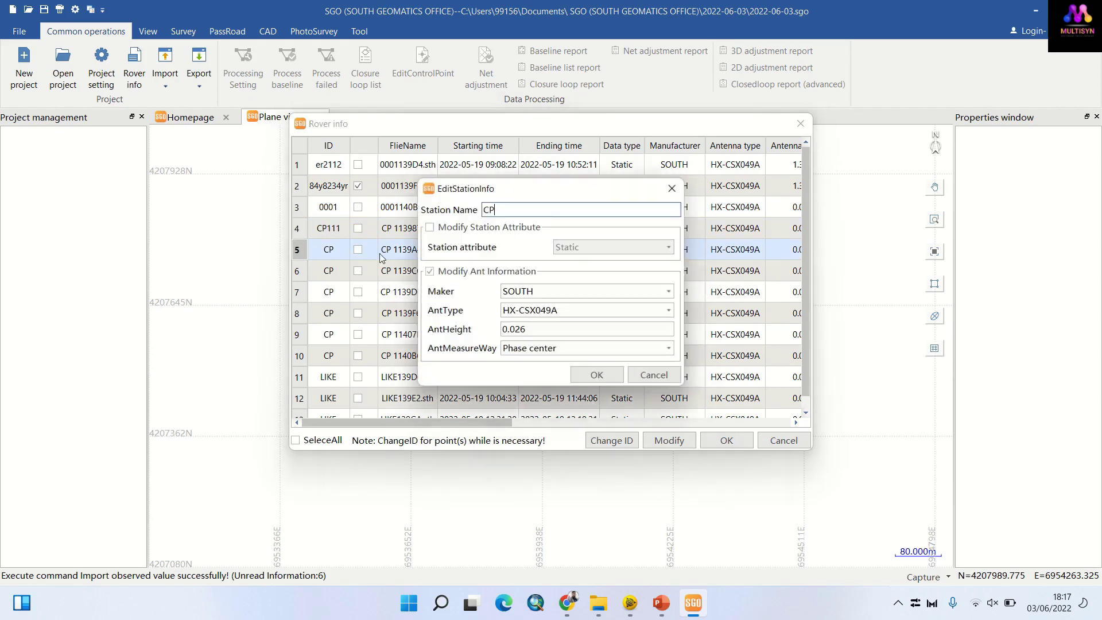
text(33)
click(596, 374)
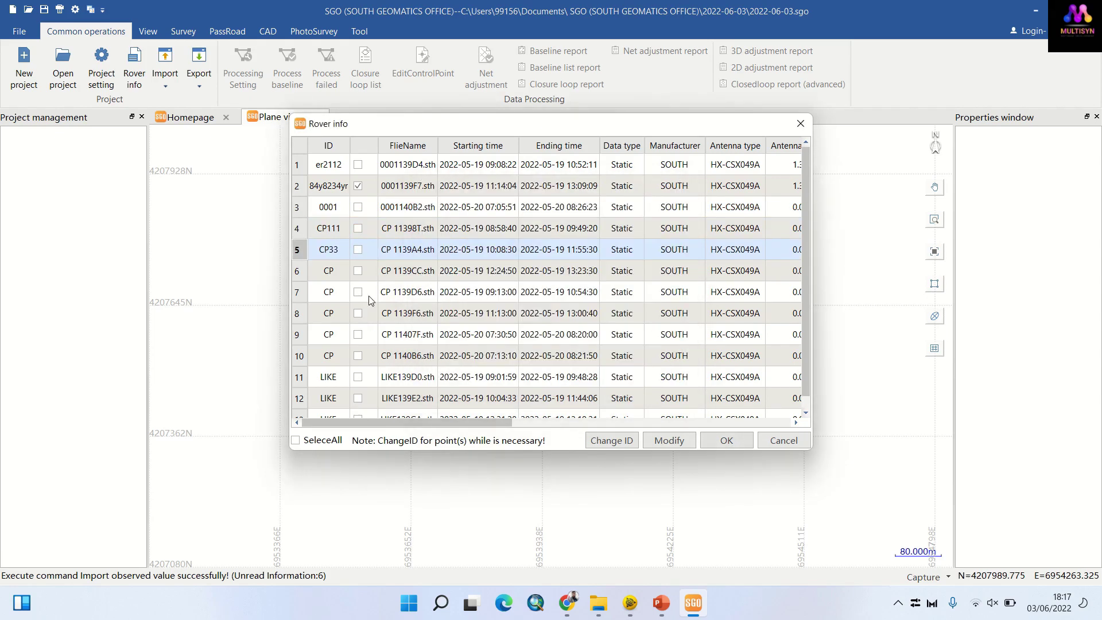
double_click(359, 272)
text(223)
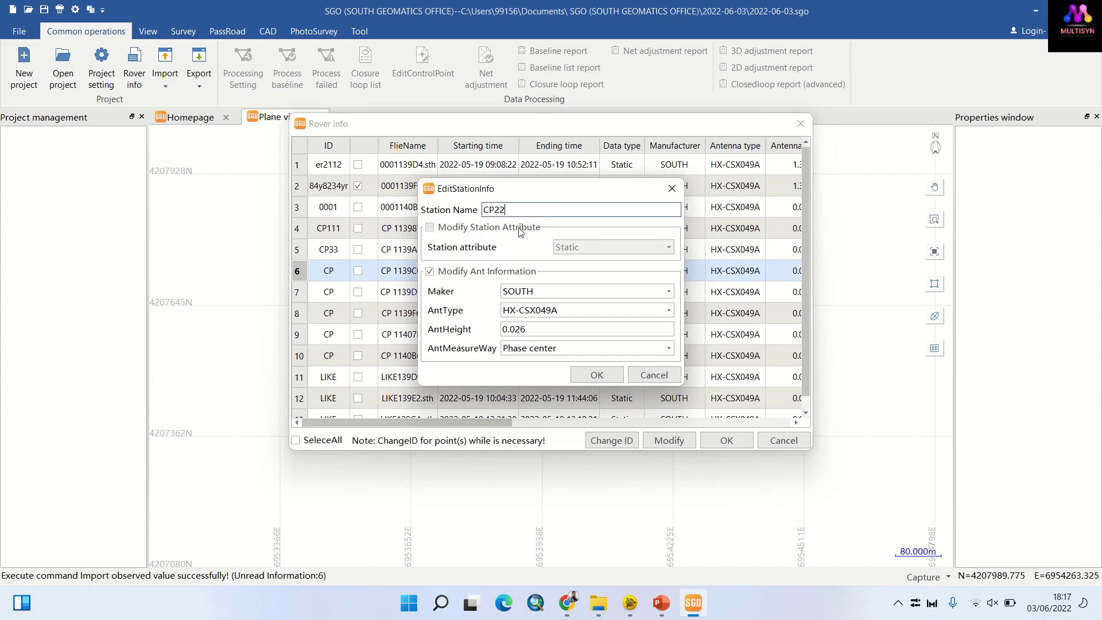
click(608, 380)
Step: Rename the seventh and eighth CP stations to CP3r2r32 and CP32r23
click(360, 293)
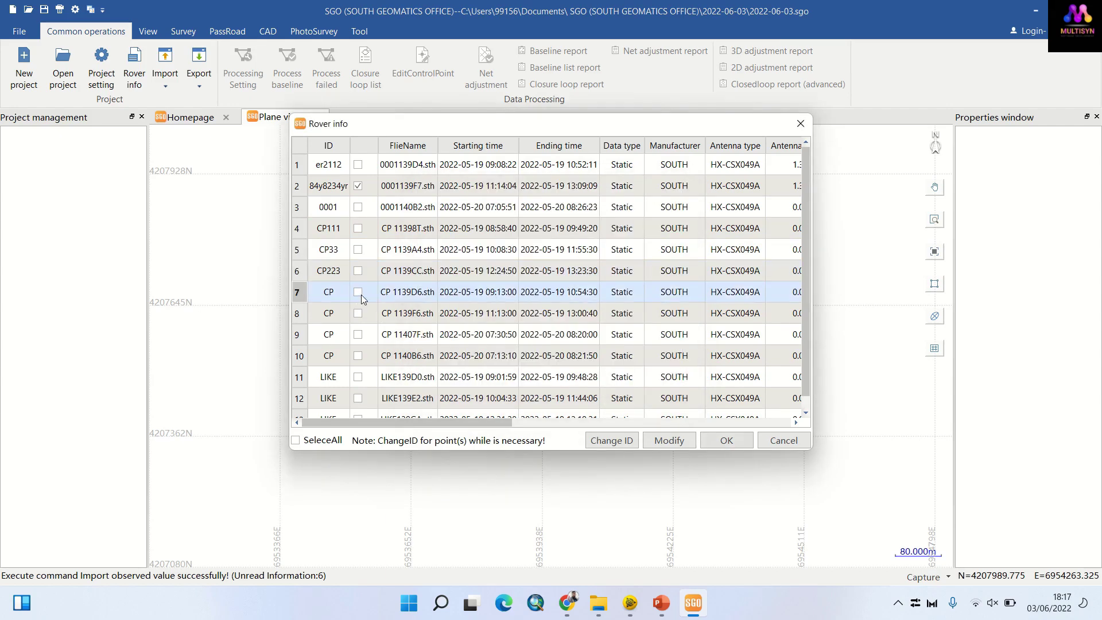
double_click(359, 292)
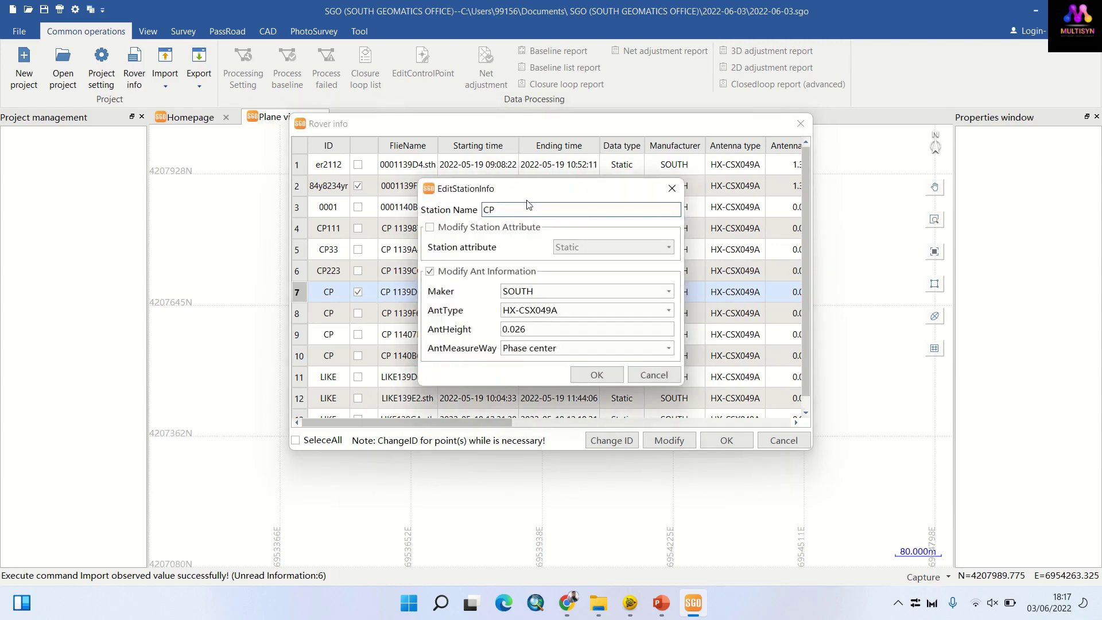
text(3r2r32)
click(598, 375)
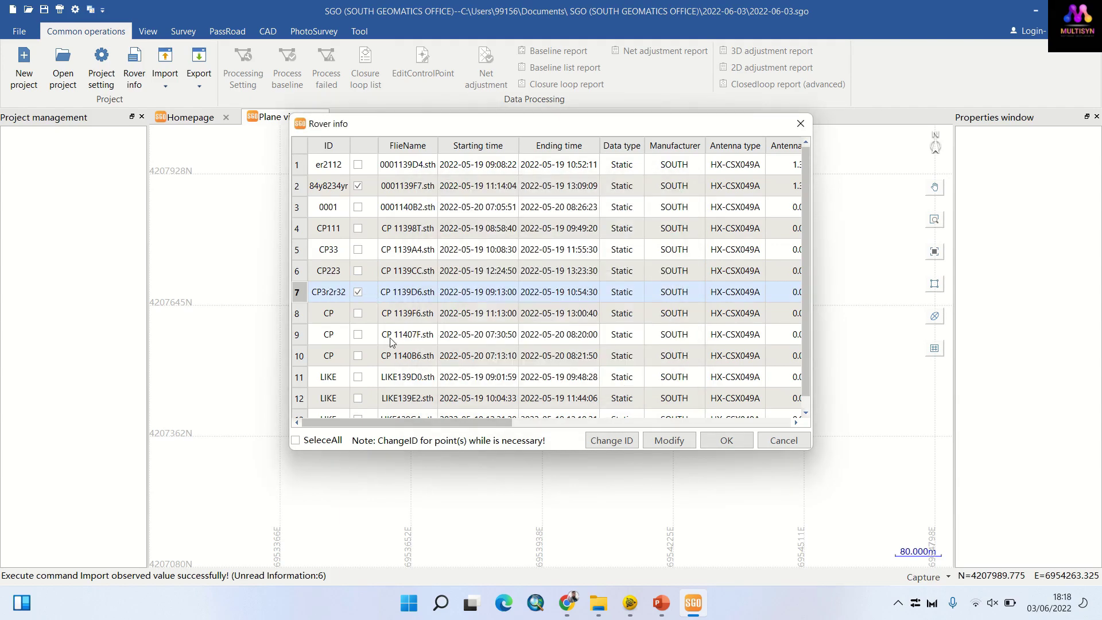
click(359, 317)
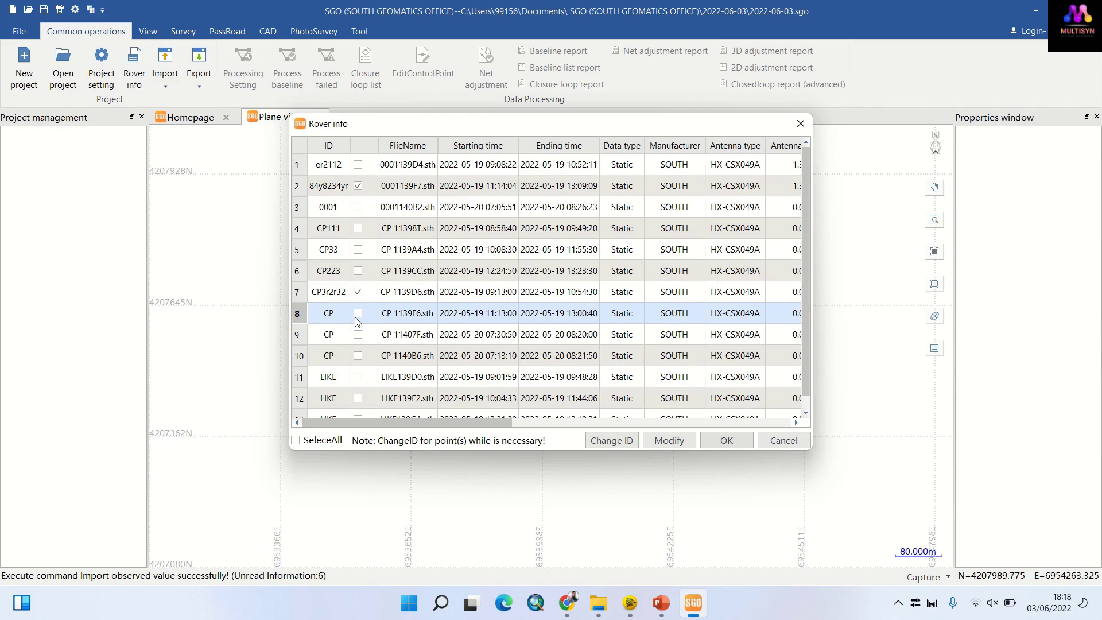
double_click(356, 317)
text(32r23)
click(597, 375)
Step: Rename the next CP stations to CP32r4fc and CPer2esaz, leaving LIKE unchanged
scroll(421, 275, down, 1)
click(360, 322)
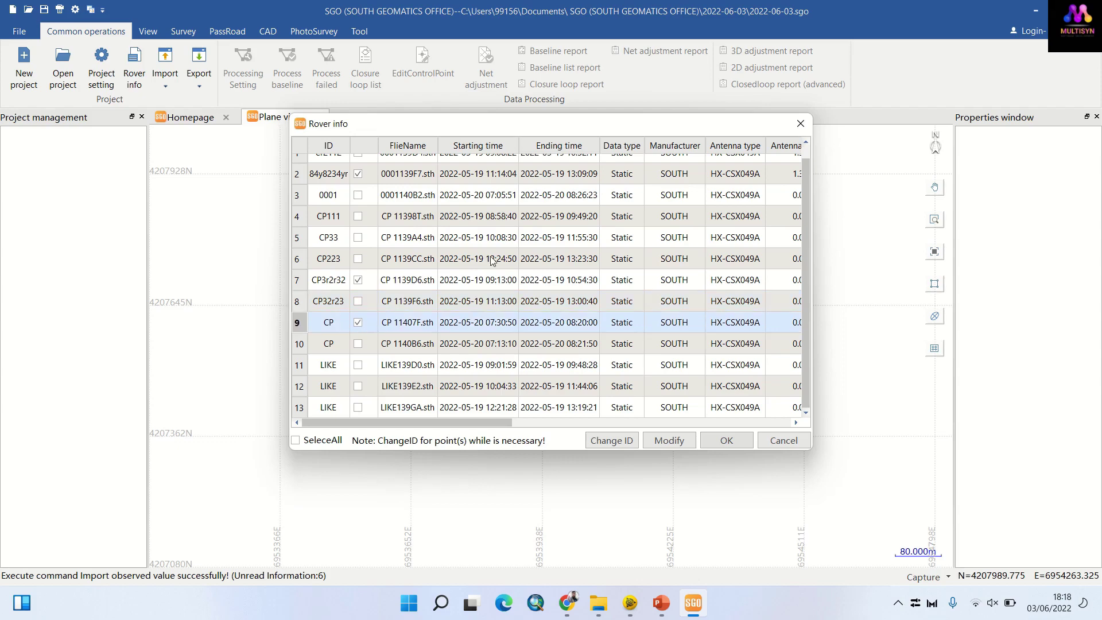
double_click(364, 325)
text(32r4fc)
click(597, 375)
double_click(360, 344)
text(er2esaz)
click(594, 372)
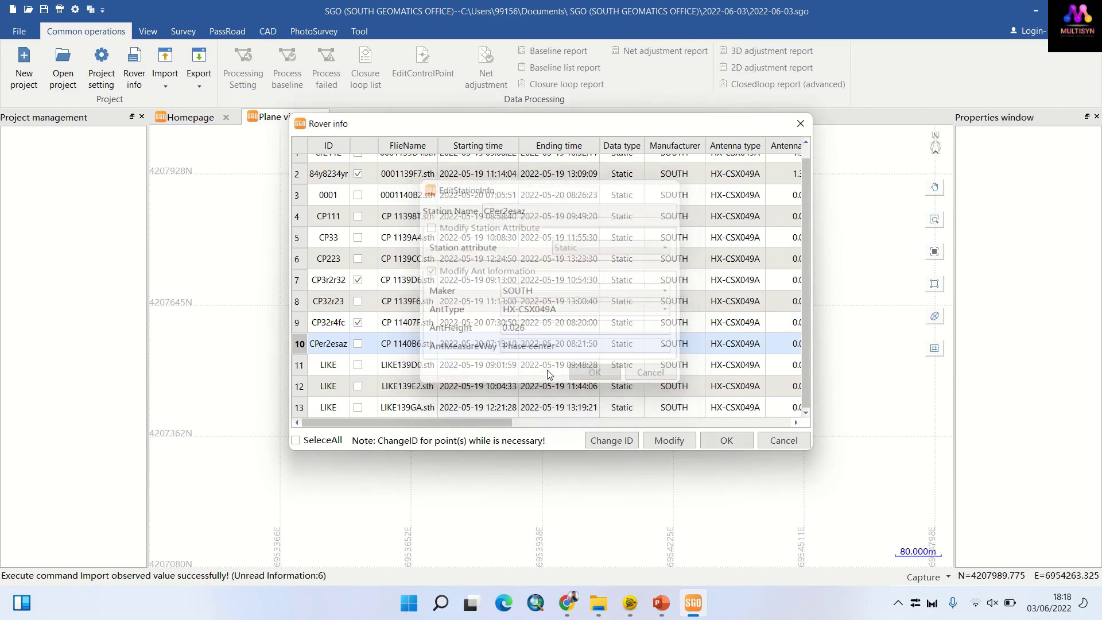
click(360, 371)
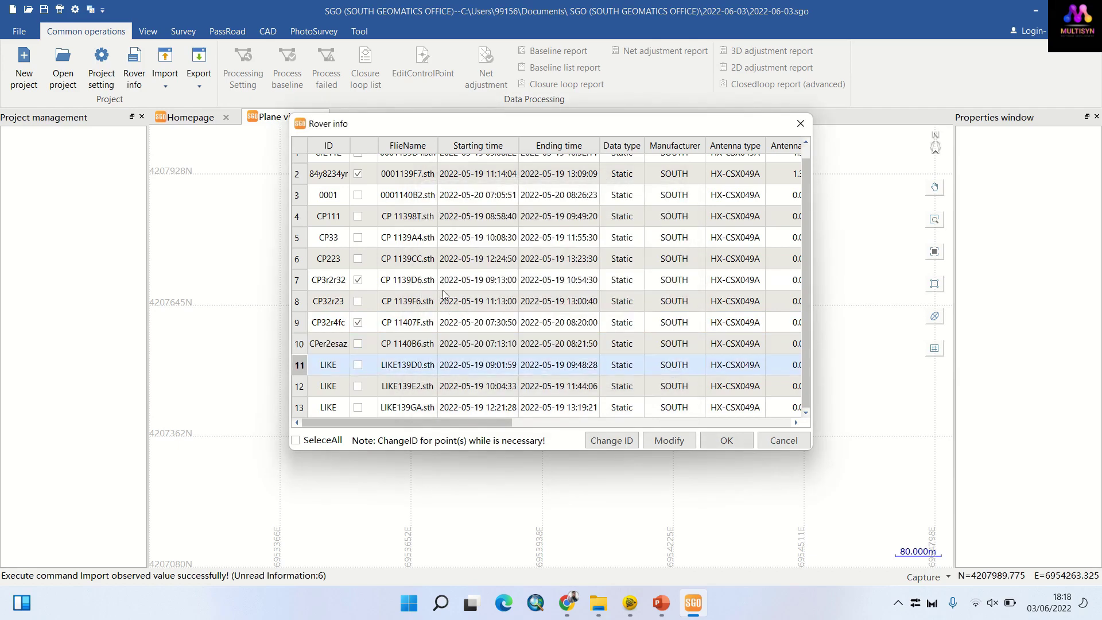
double_click(360, 370)
click(597, 374)
Step: Apply the station edits, accept the central meridian change, and confirm the coordinate settings
click(725, 443)
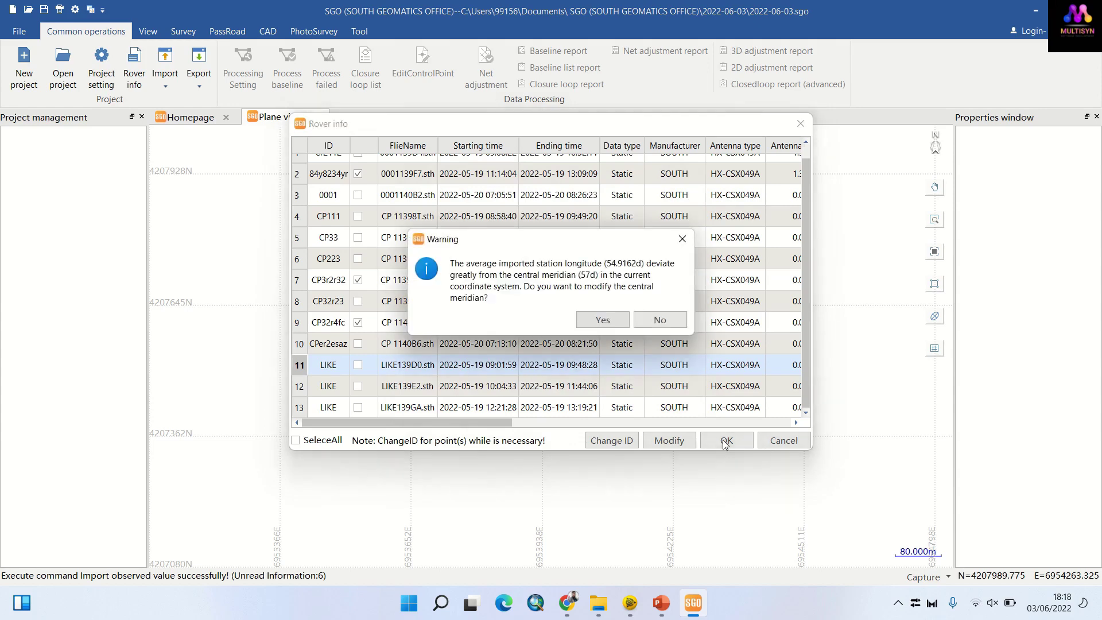
click(603, 320)
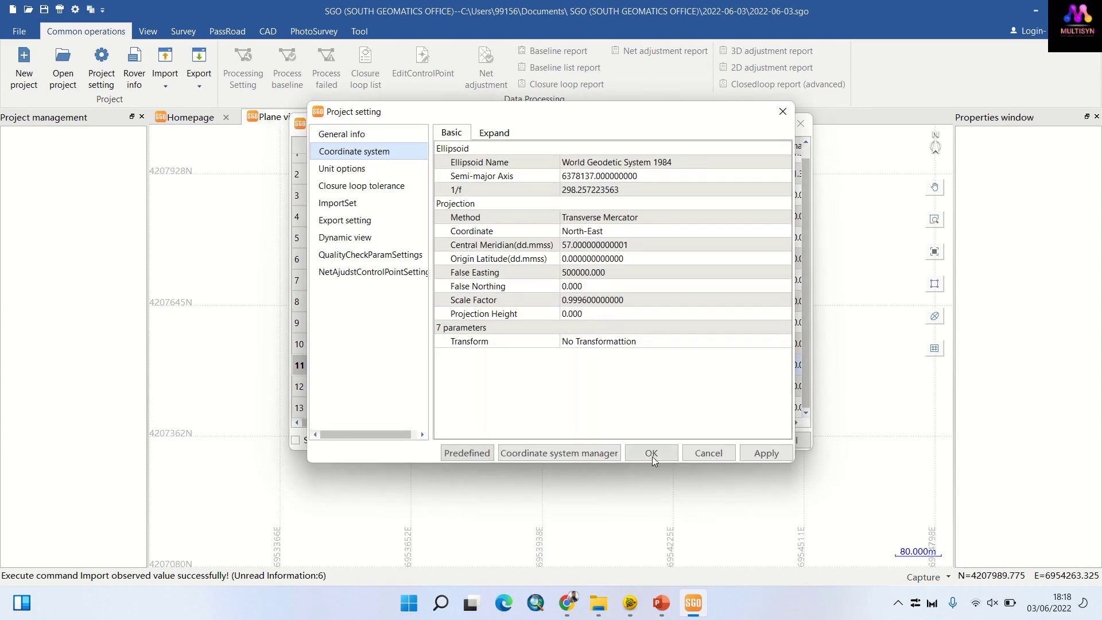
click(669, 454)
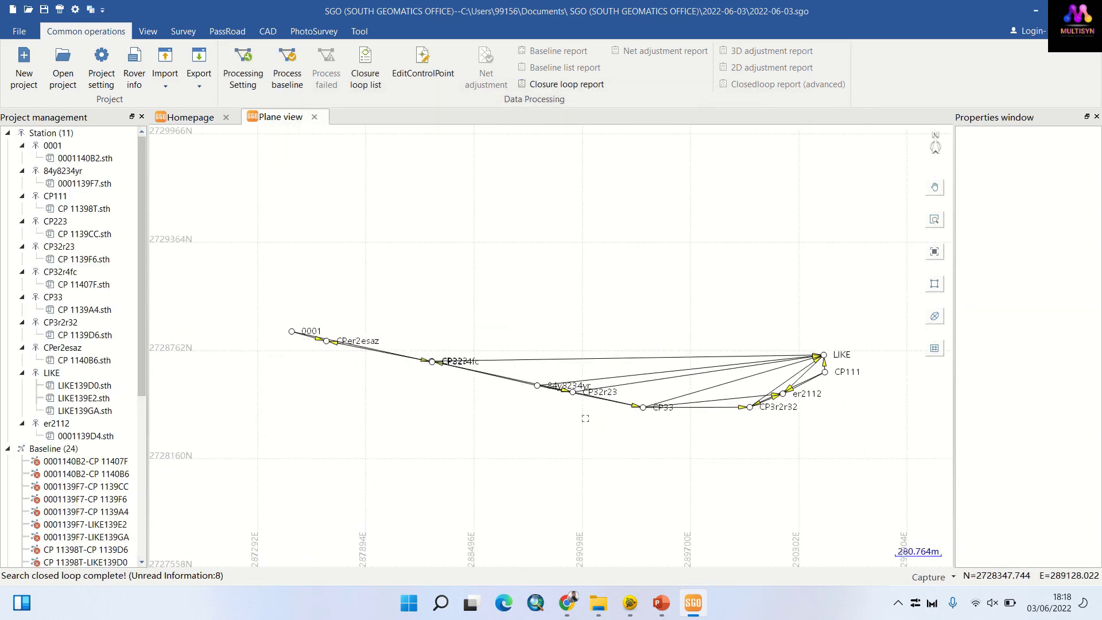
click(180, 34)
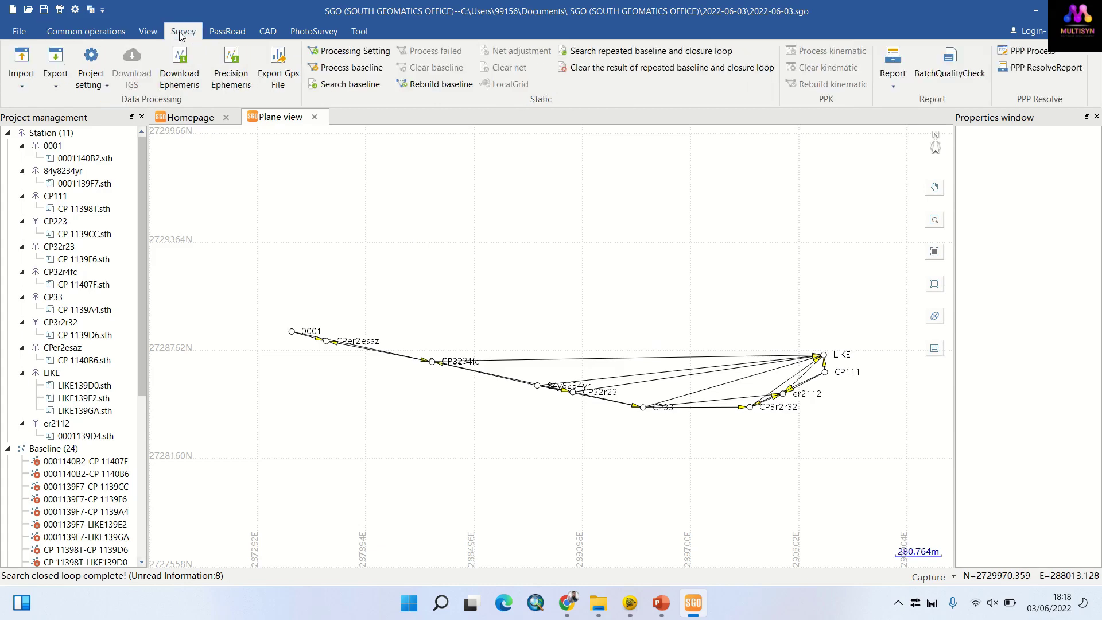
Step: Export all observation files as RINEX 3.04 full satellite system and view the Export folder
click(282, 81)
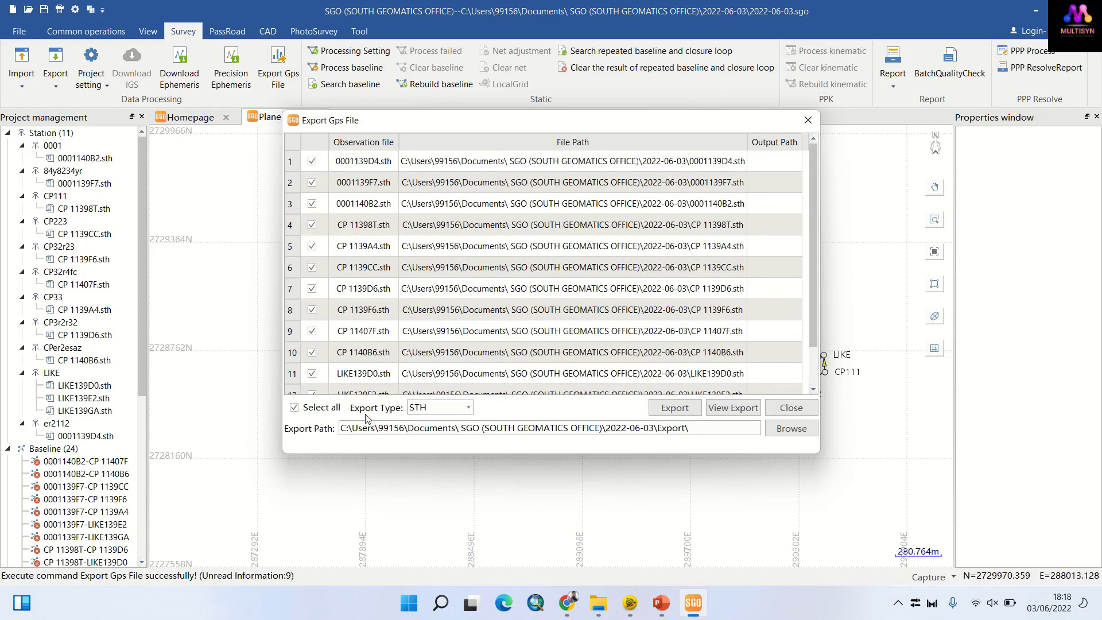
click(472, 411)
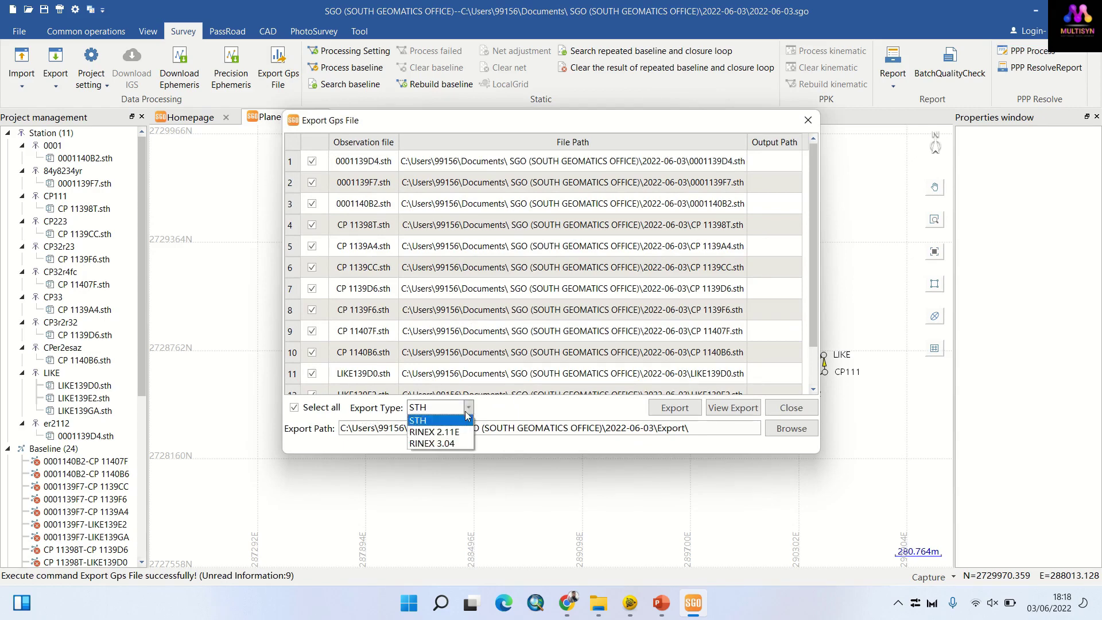
click(450, 444)
click(526, 408)
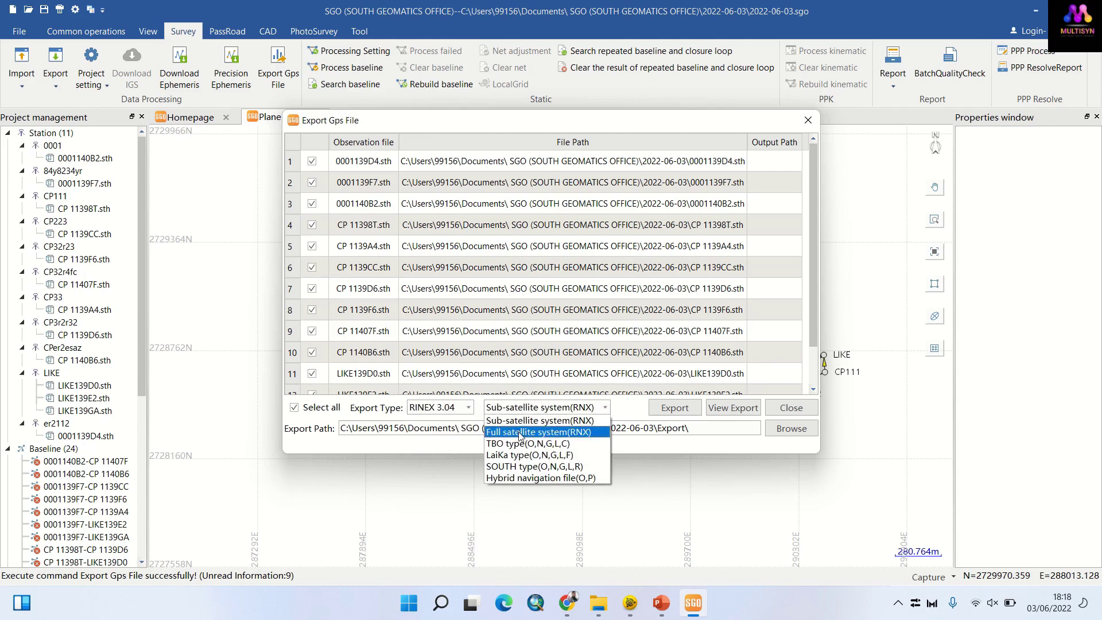
click(520, 436)
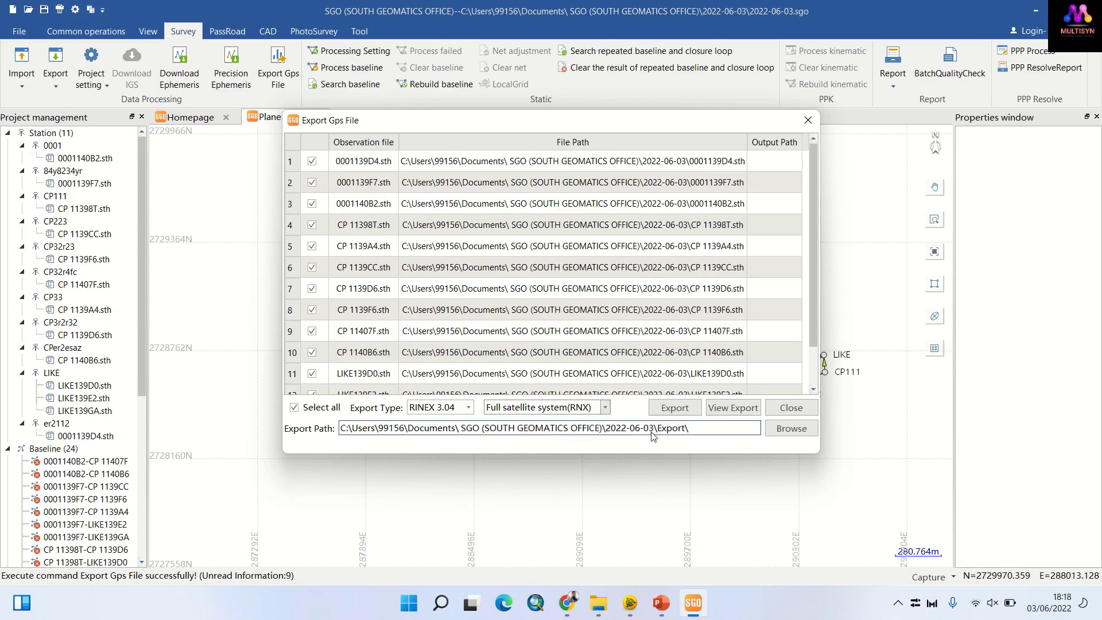
click(675, 408)
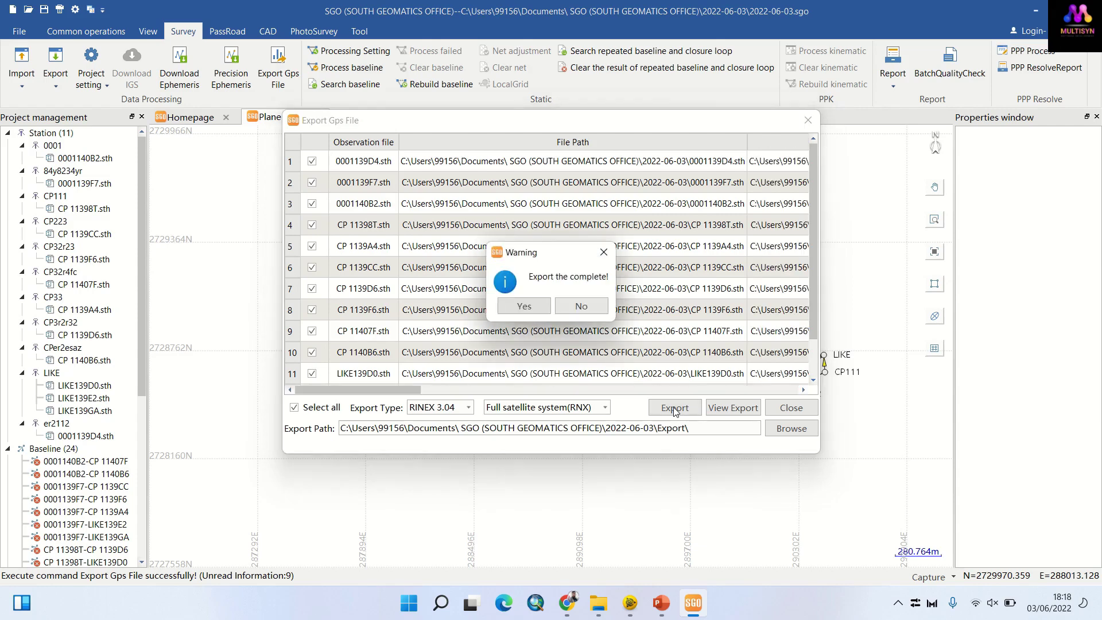
click(530, 308)
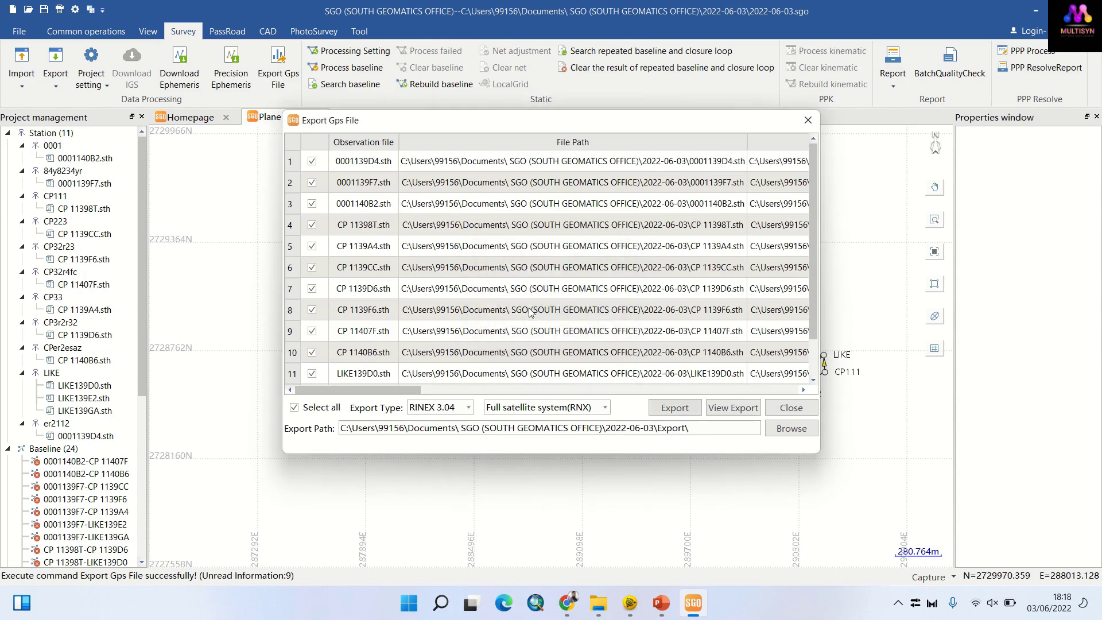
click(727, 413)
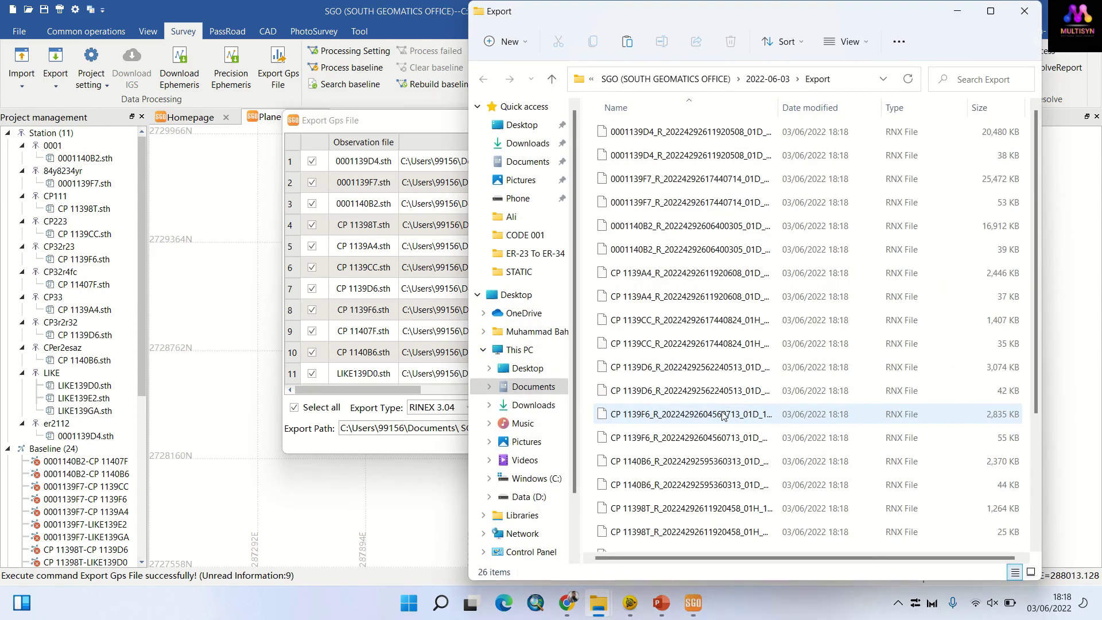
key(ctrl+a)
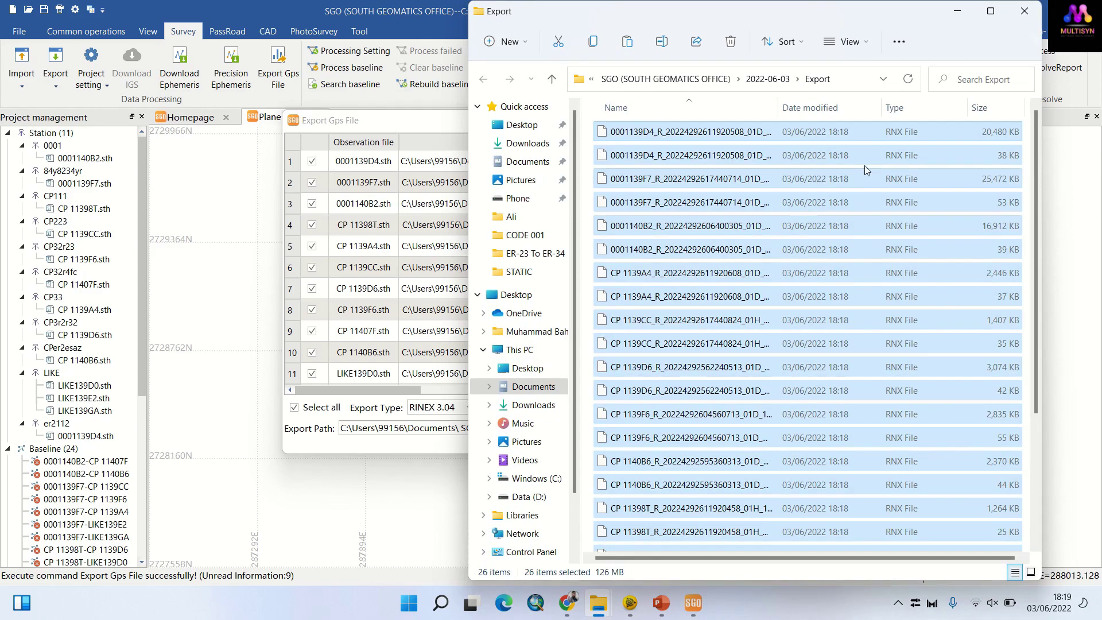
click(1025, 12)
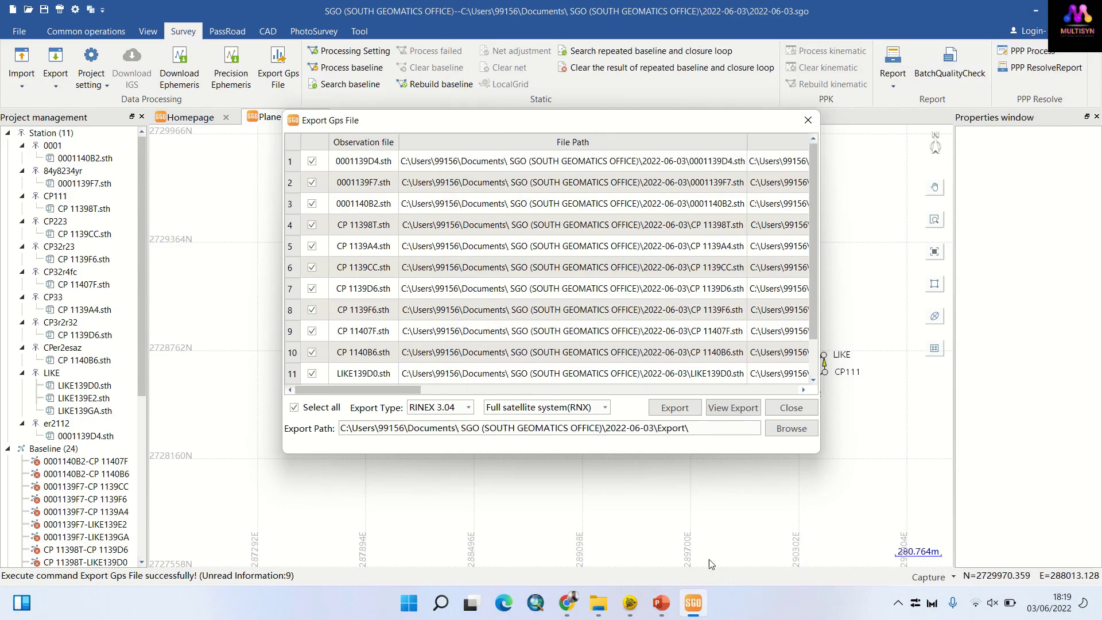